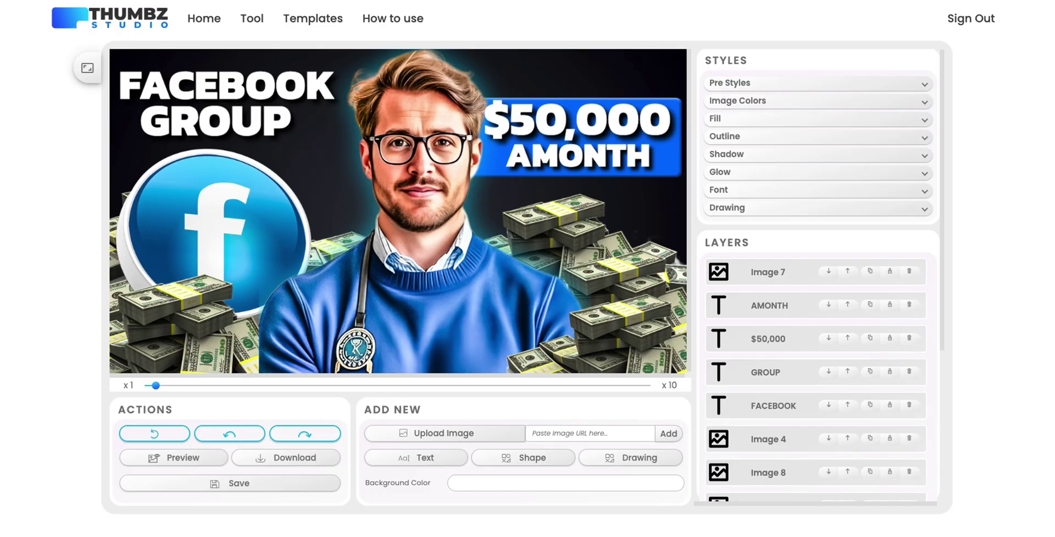
- Move the AMONTH text out of the blue banner and place it below it
scroll(400, 248, "down", 10)
scroll(399, 249, "up", 10)
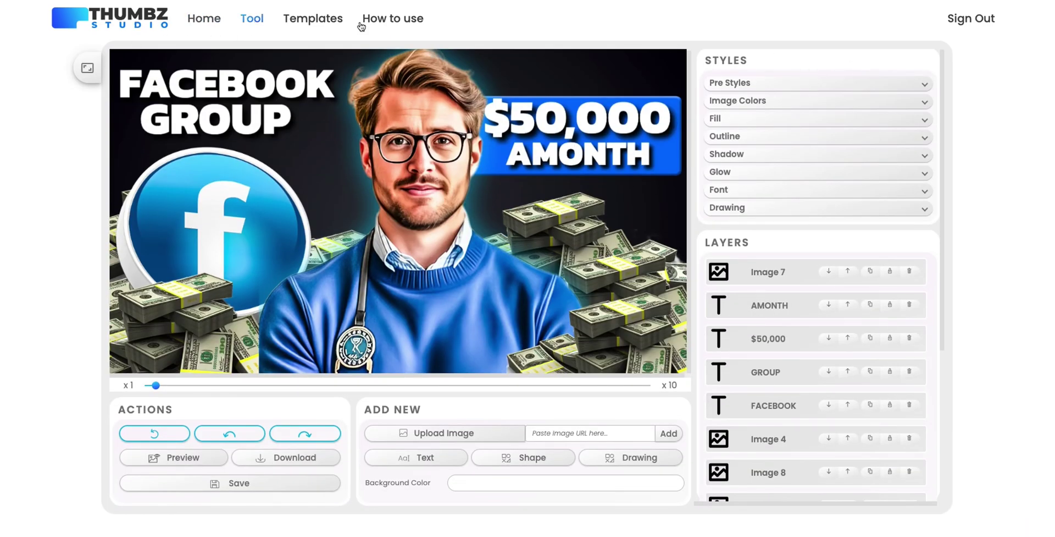
scroll(311, 96, "down", 10)
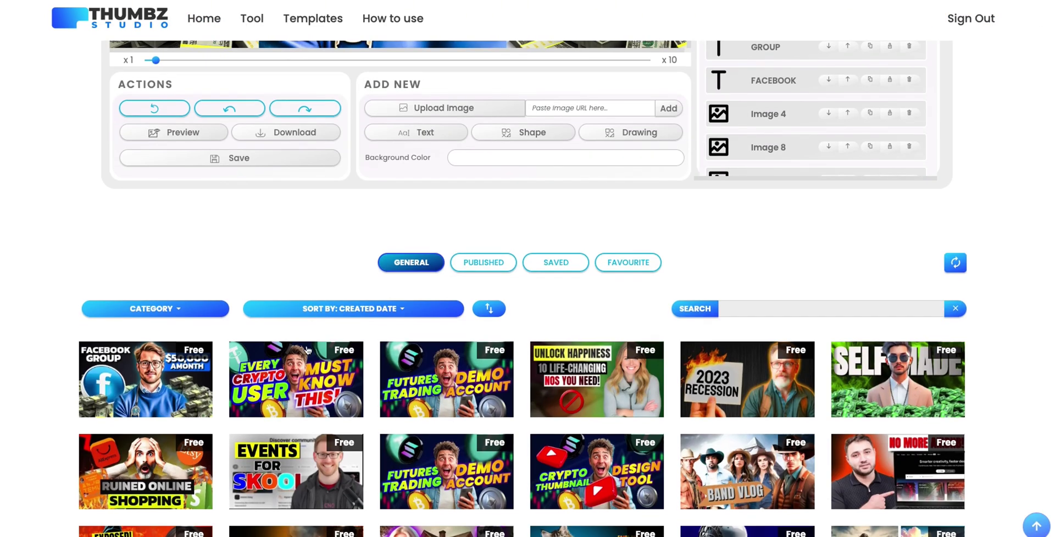
scroll(772, 272, "up", 5)
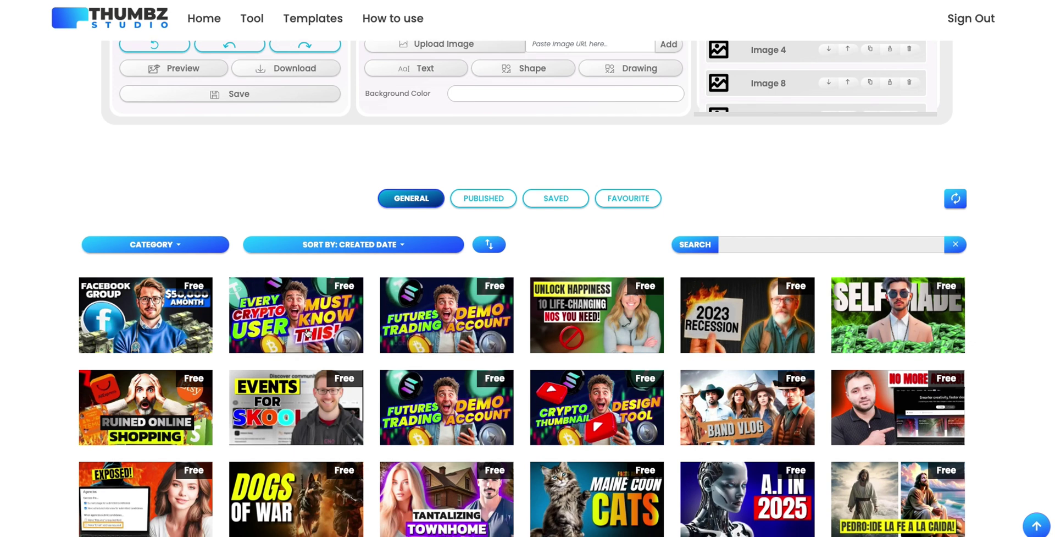
scroll(304, 289, "down", 1)
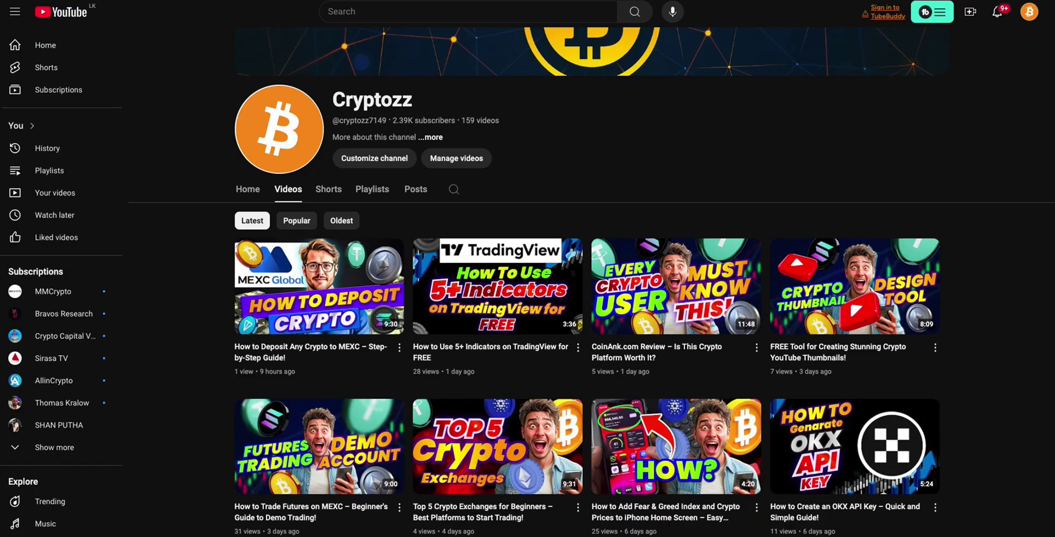
scroll(540, 312, "down", 5)
scroll(540, 312, "down", 10)
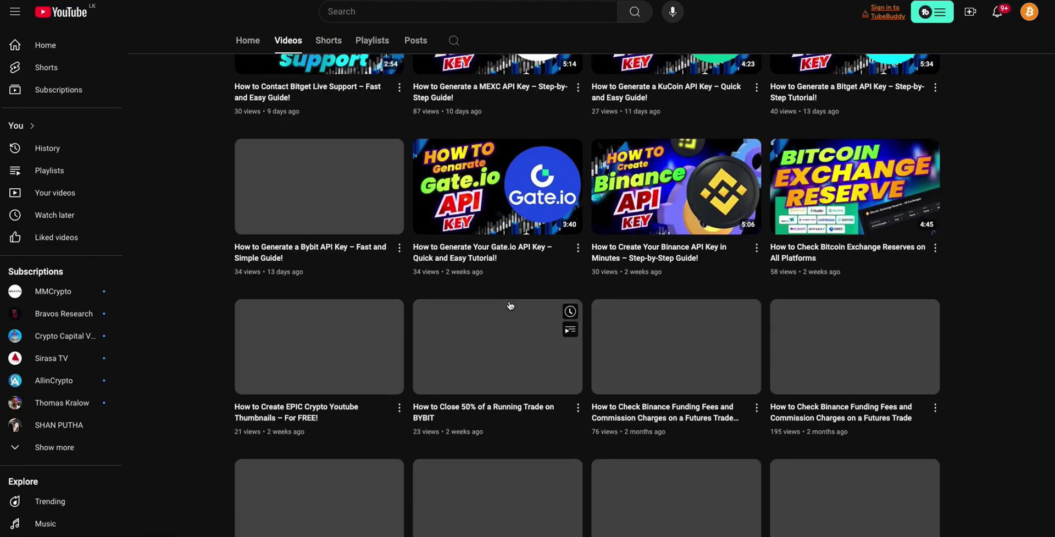
scroll(510, 223, "up", 15)
scroll(511, 222, "up", 3)
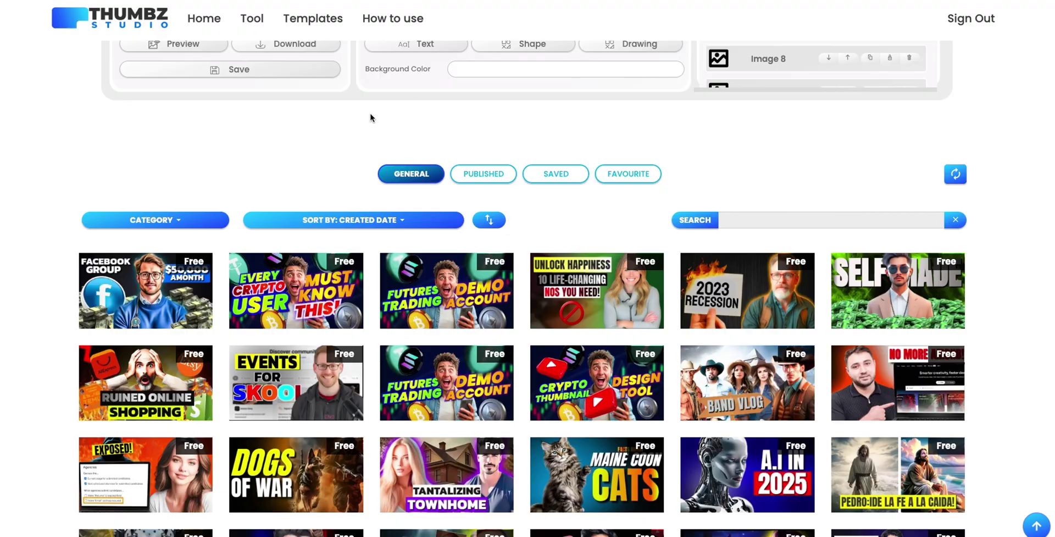
scroll(385, 165, "up", 7)
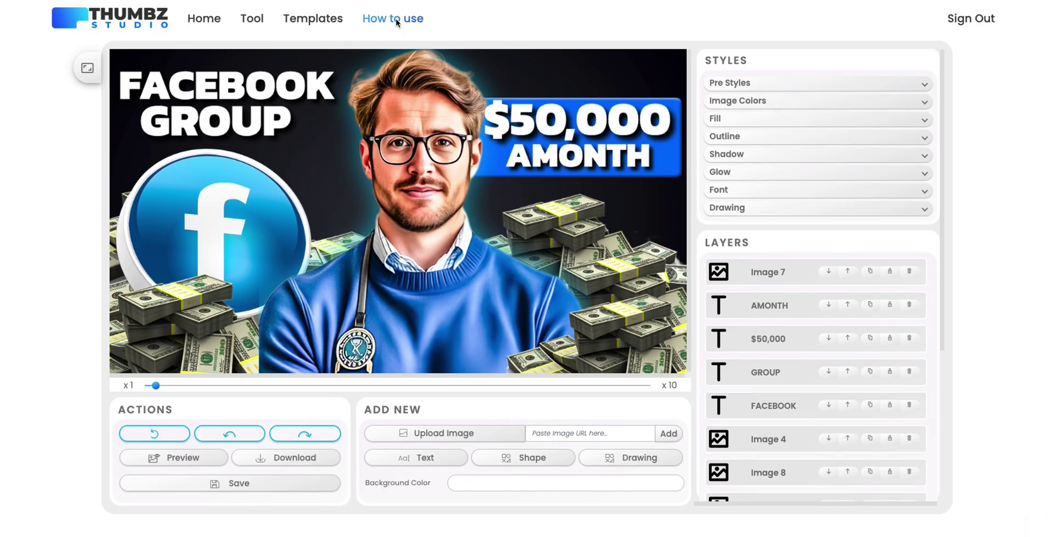
mouse_move(572, 151)
left_mouse_down()
mouse_move(522, 177)
mouse_move(564, 177)
mouse_move(580, 147)
left_mouse_up()
left_click(583, 119)
left_click(638, 129)
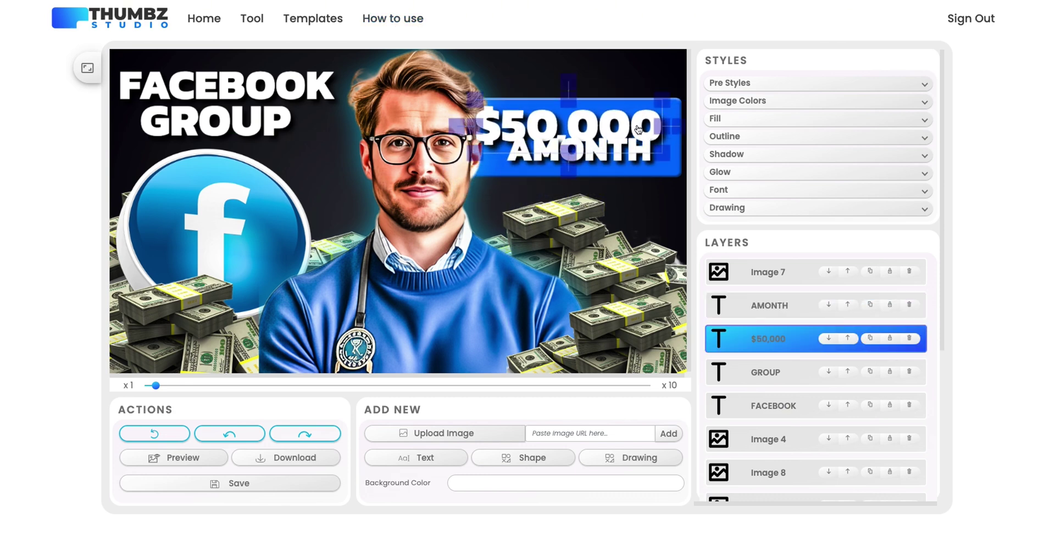
left_click_drag(644, 152, 632, 195)
- Apply the green-yellow gradient pre-style to the $50,000 text and go to Templates
left_click(654, 129)
left_click(737, 83)
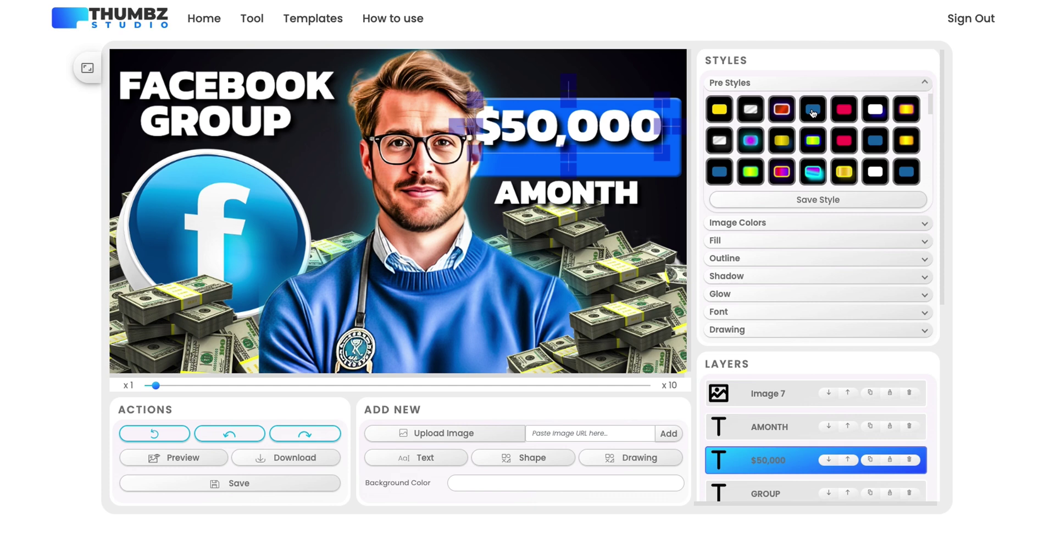
left_click(810, 142)
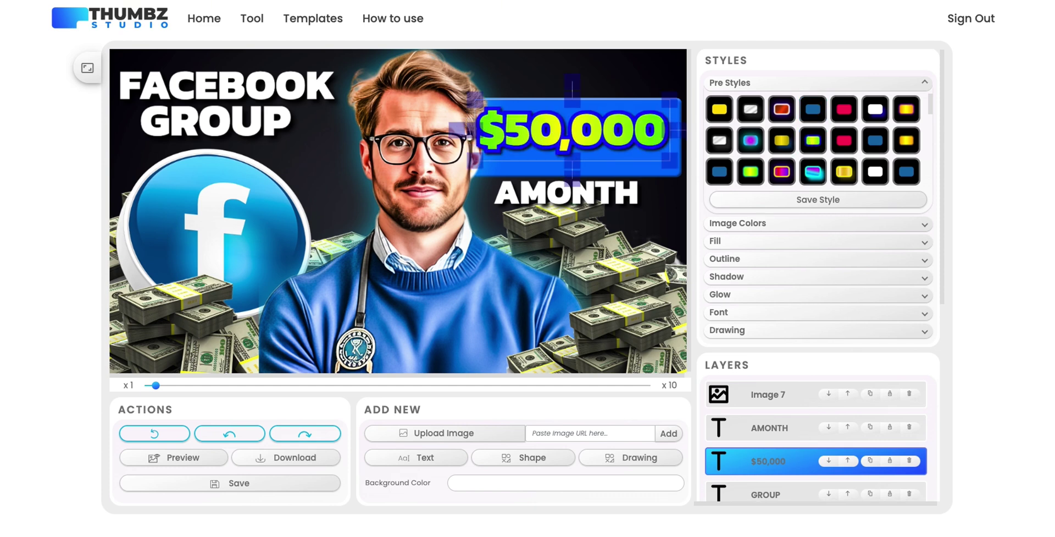
left_click(308, 22)
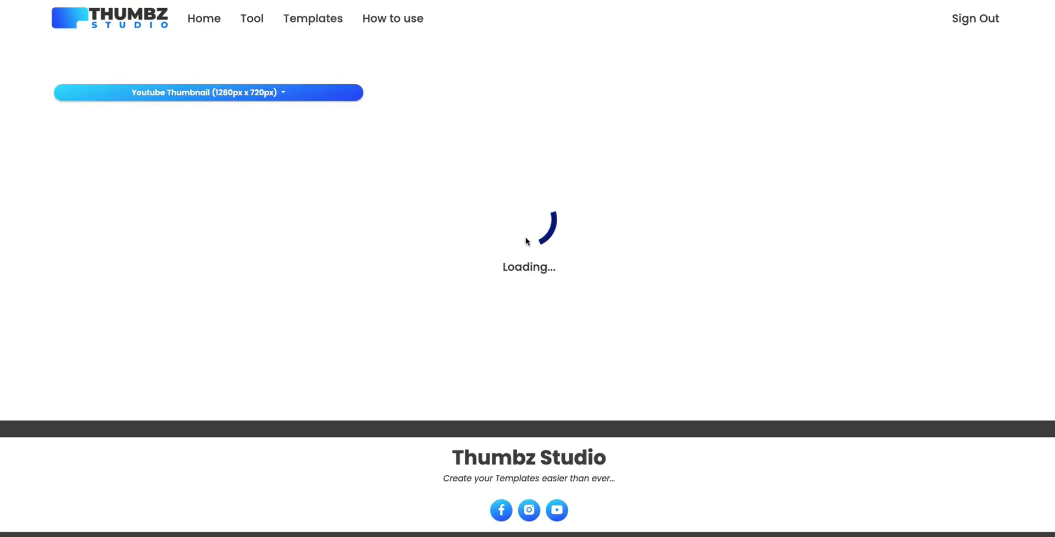
- Scroll through the grid of YouTube thumbnail templates
scroll(360, 222, "down", 13)
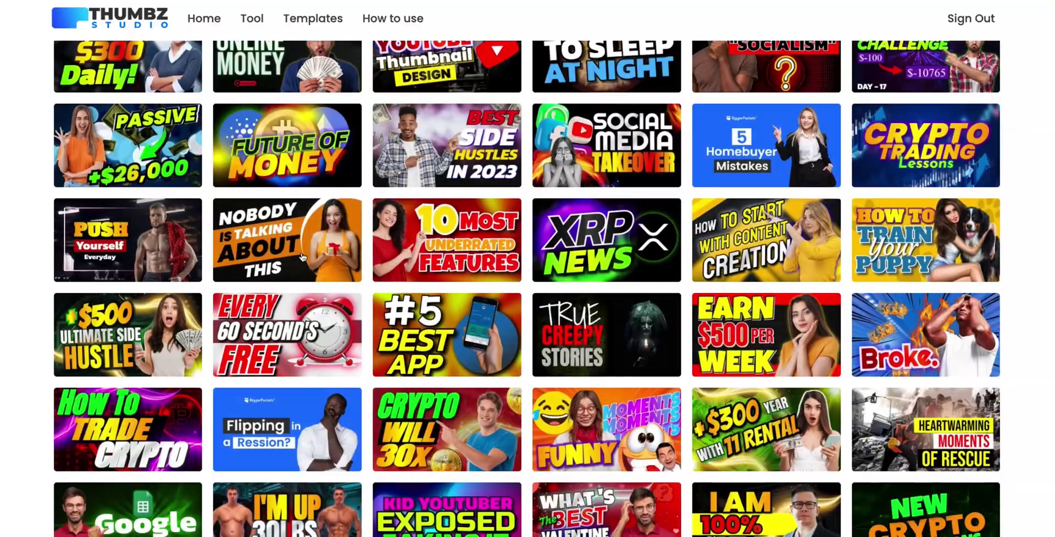
scroll(360, 222, "up", 5)
scroll(360, 222, "up", 8)
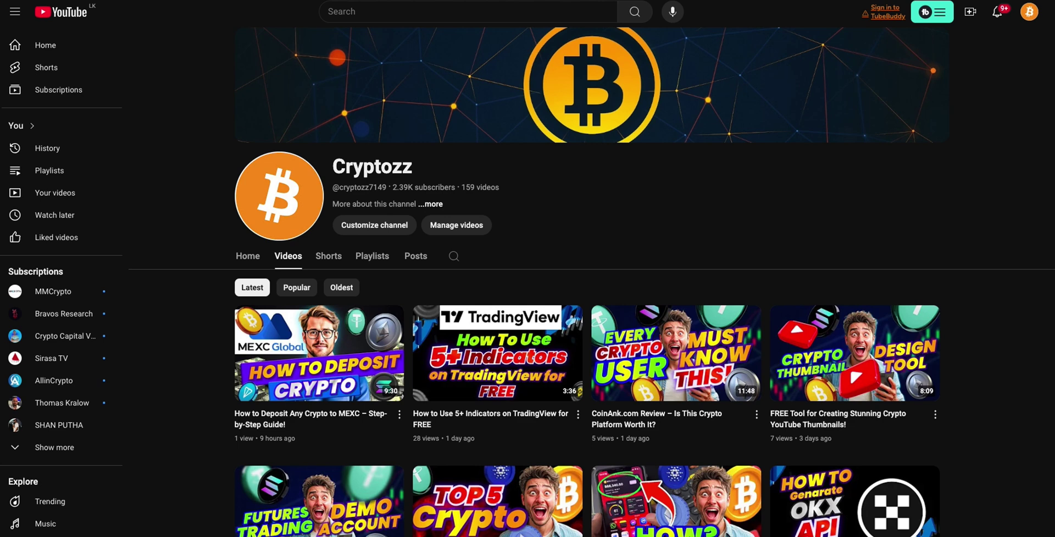
mouse_move(589, 336)
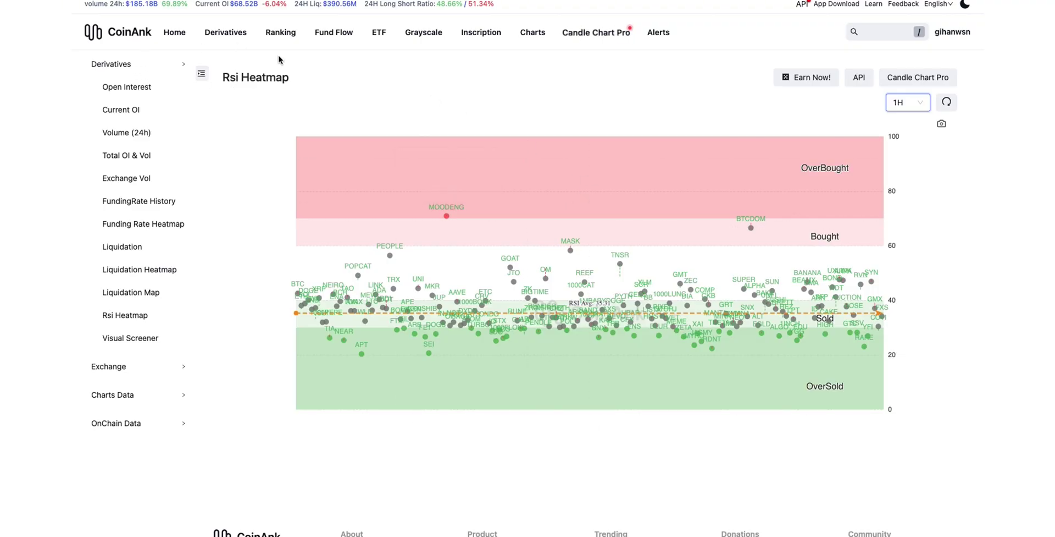
- Open the Rsi Heatmap from CoinAnk's Derivatives menu
mouse_move(223, 41)
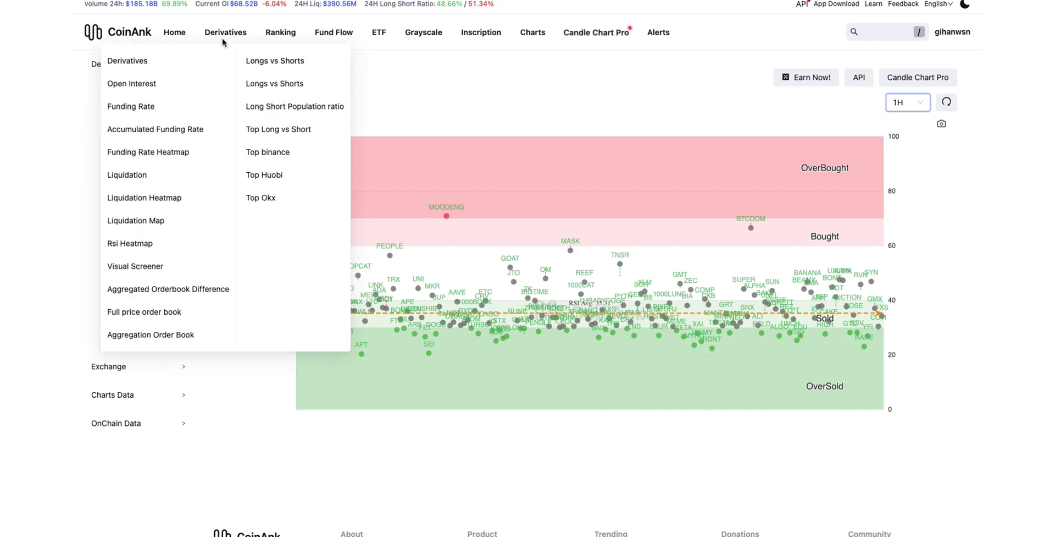
left_click(125, 245)
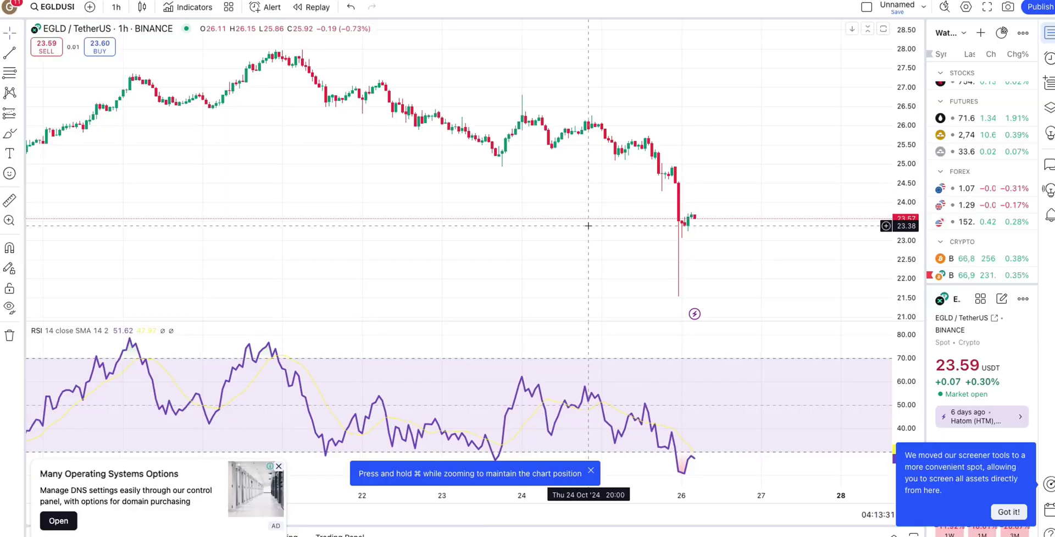
- Dismiss the screener notice and zoom the EGLD/TetherUS 1h chart out for more history
scroll(781, 385, "down", 3)
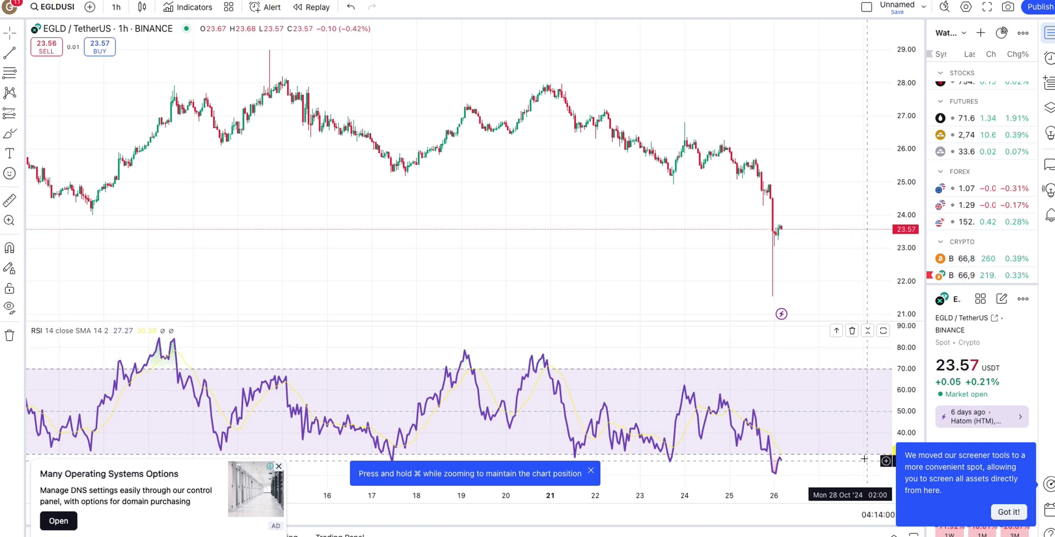
left_click(1014, 516)
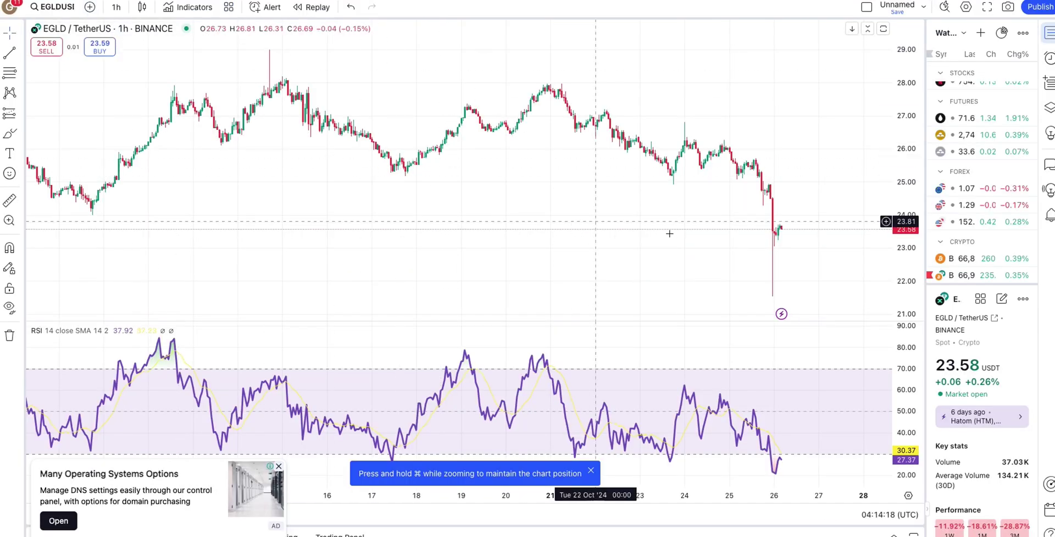
scroll(960, 261, "up", 5)
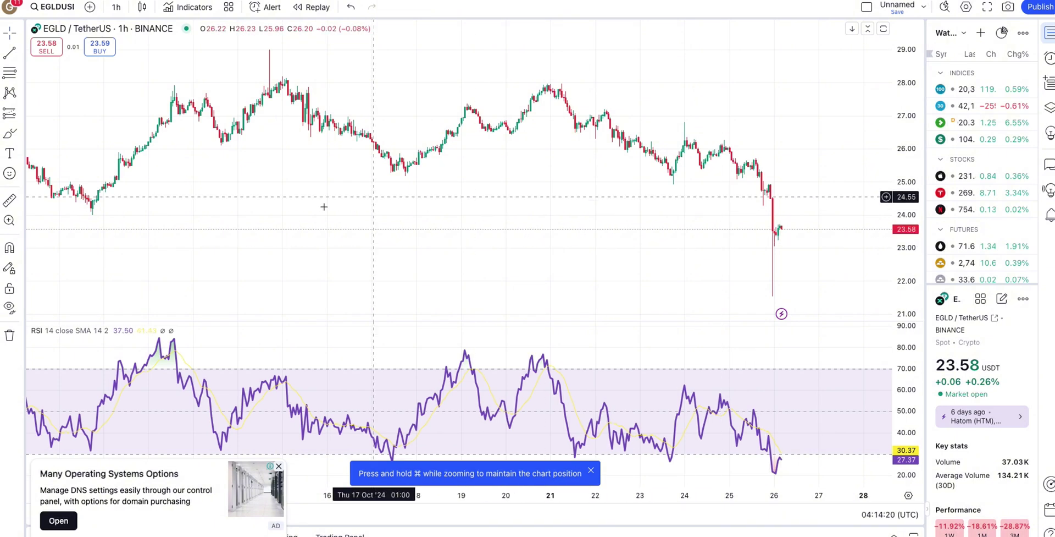
scroll(308, 206, "down", 3)
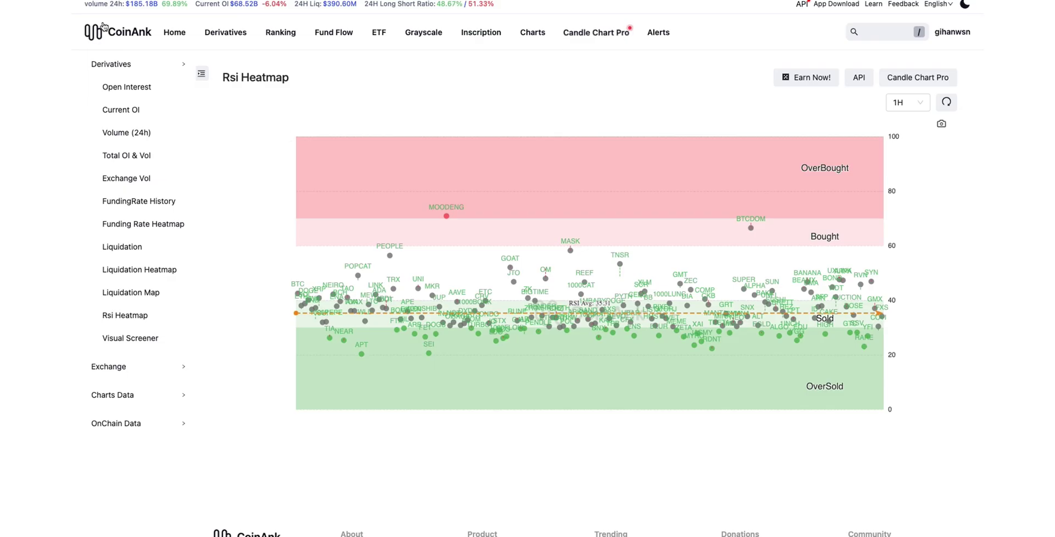
mouse_move(262, 49)
- Switch the heatmap to 4H and inspect oversold coins like TONUSDT and SEIUSDT
left_click(906, 103)
left_click(906, 146)
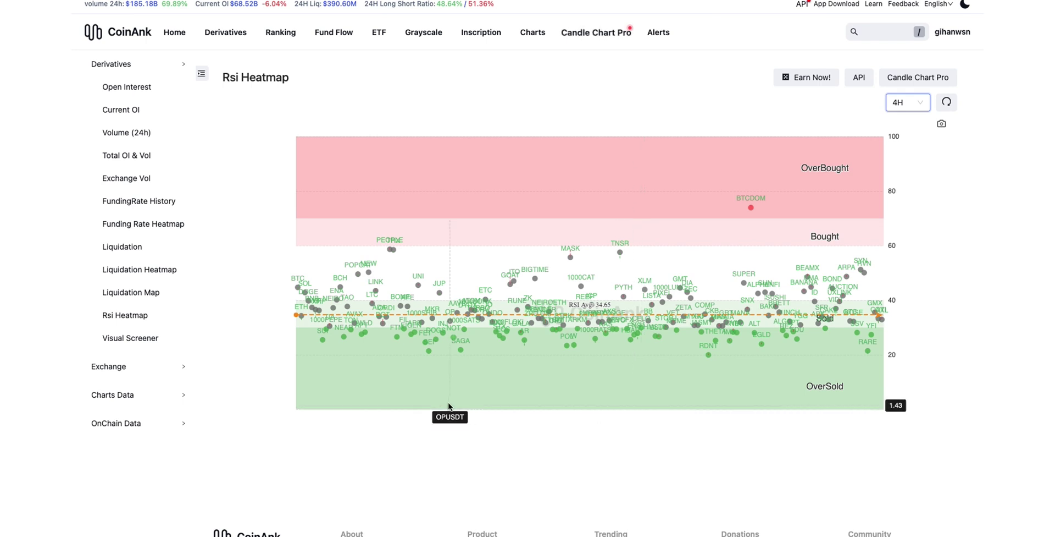
mouse_move(353, 332)
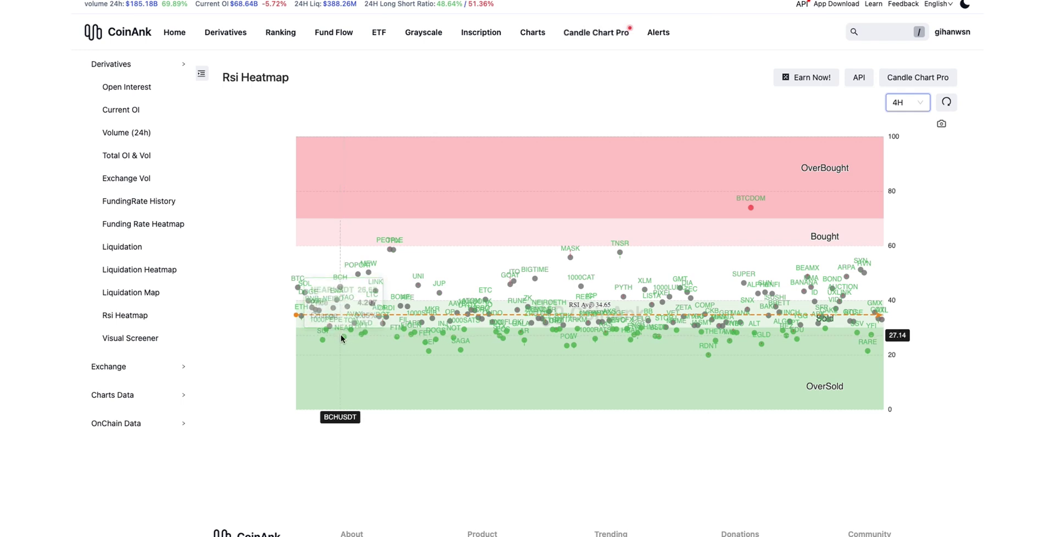
right_click(428, 351)
key("Escape")
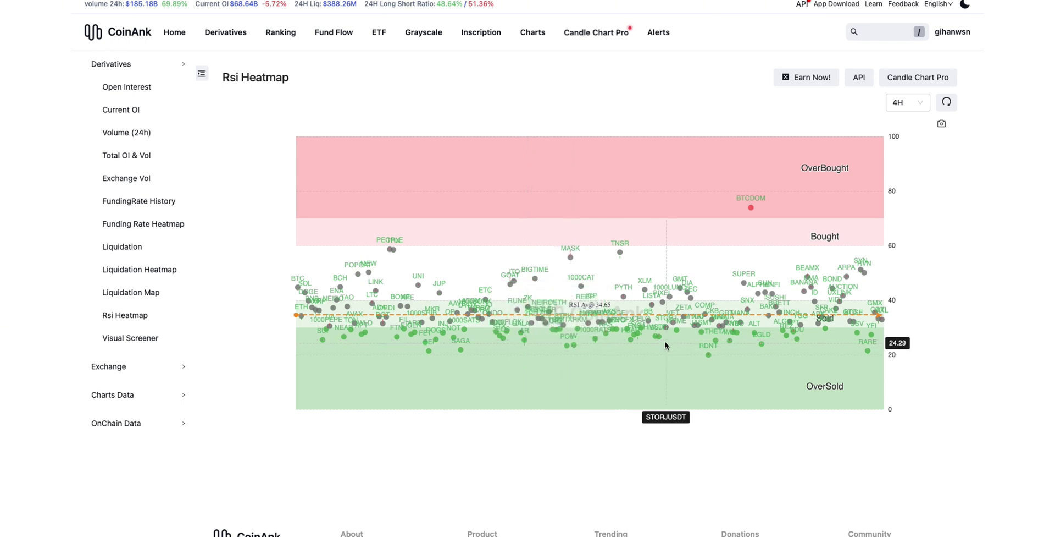
- Set the heatmap back to 1H and read EGLDUSDT's RSI of 27.65
left_click(910, 104)
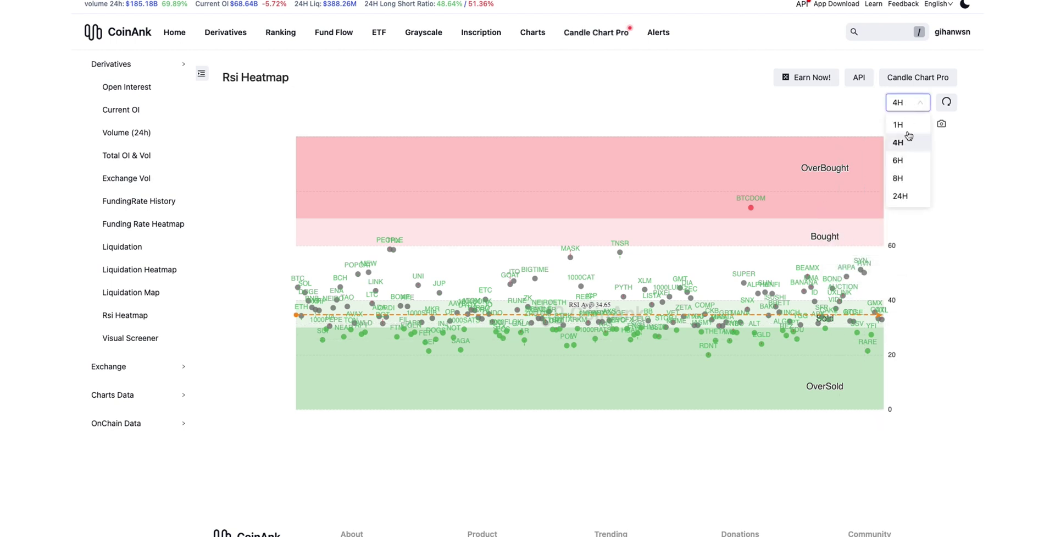
left_click(906, 126)
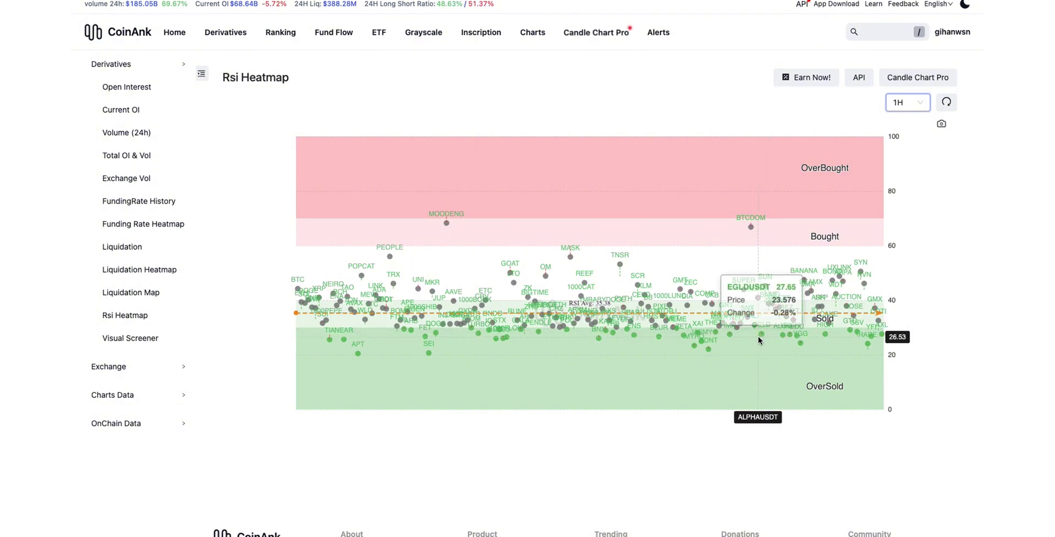
mouse_move(761, 338)
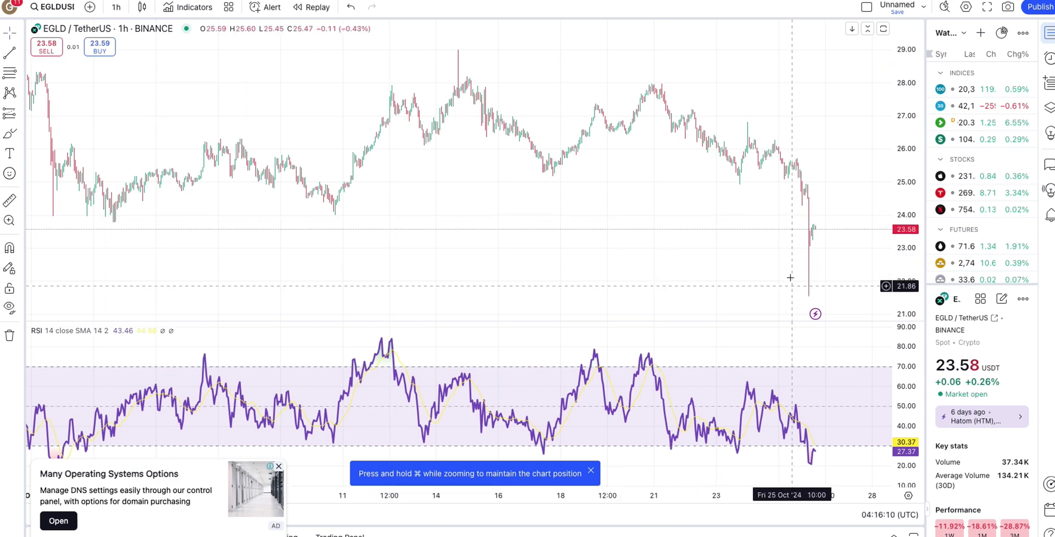
- Zoom in on the latest EGLD/TetherUS candles and the RSI dip
scroll(790, 277, "up", 5)
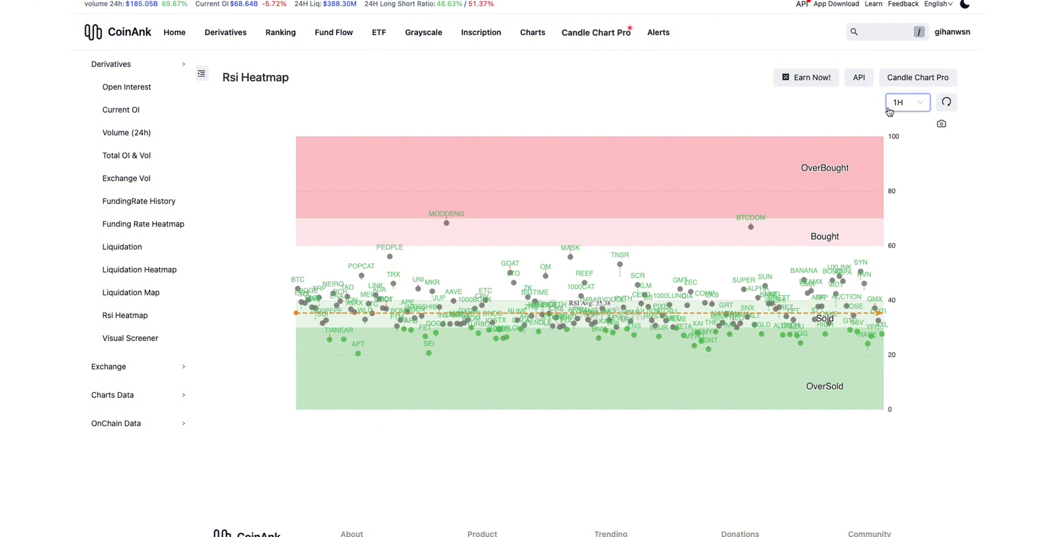
- Set the heatmap timeframe to 24H, briefly toggling back to 1H before returning to 24H
left_click(894, 104)
left_click(906, 195)
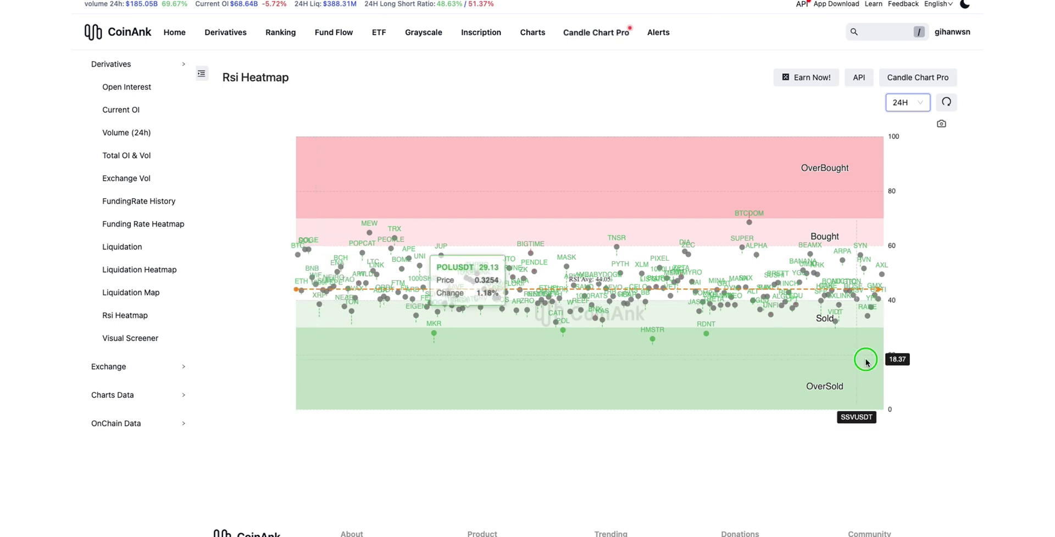
left_click(915, 107)
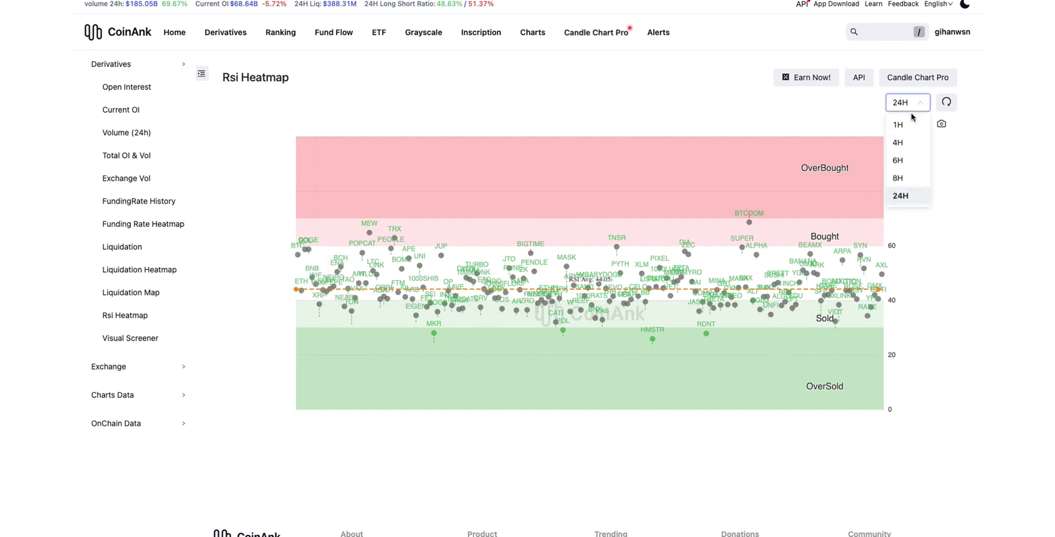
left_click(911, 126)
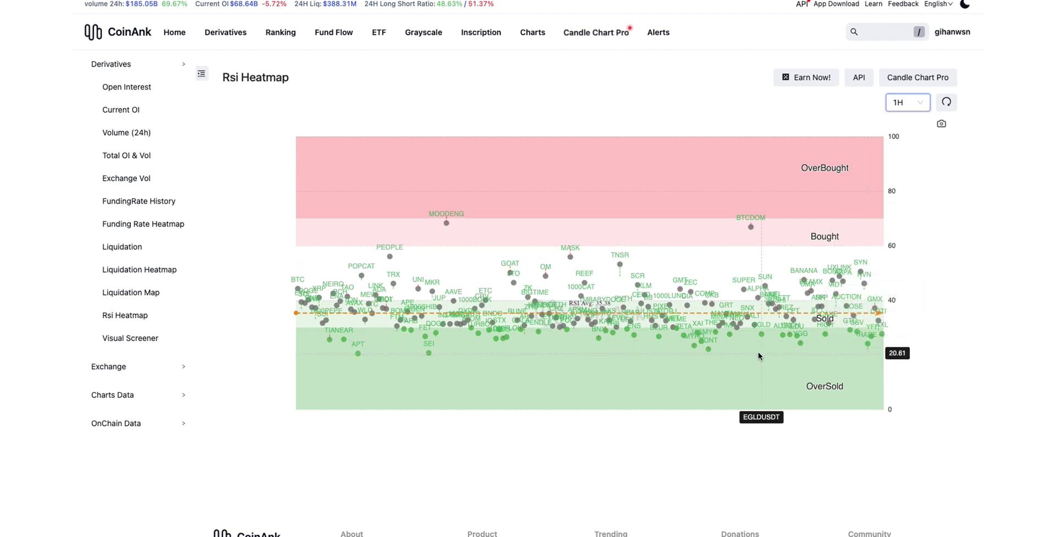
left_click(905, 103)
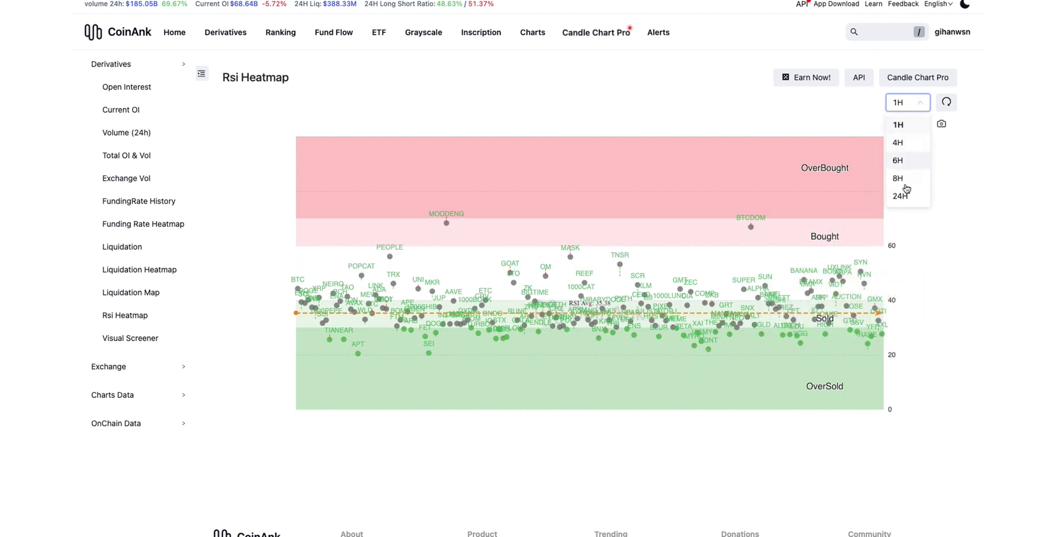
left_click(905, 196)
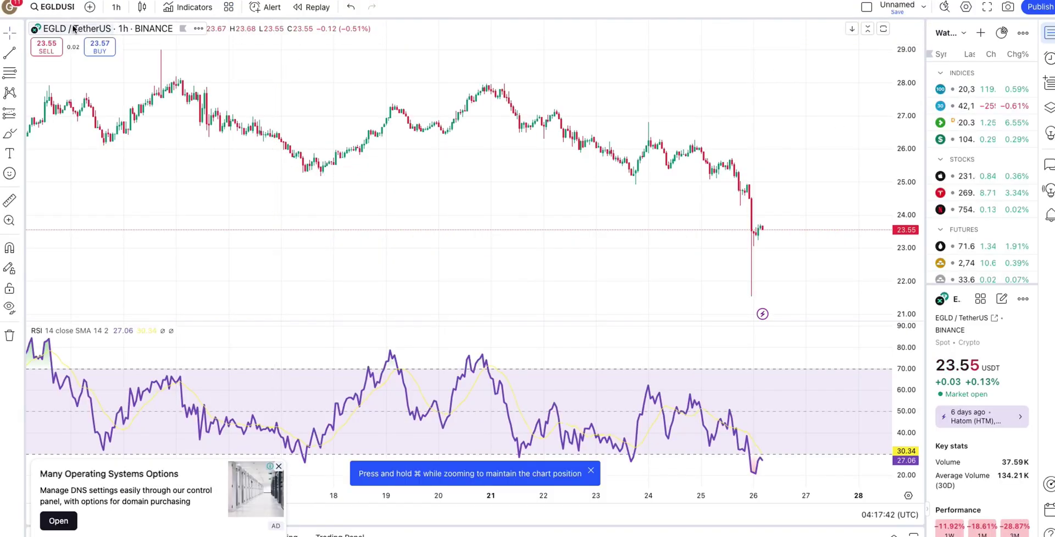
- Search 'POL' and load the POL / TetherUS (Binance) chart
left_click(107, 29)
type("POL")
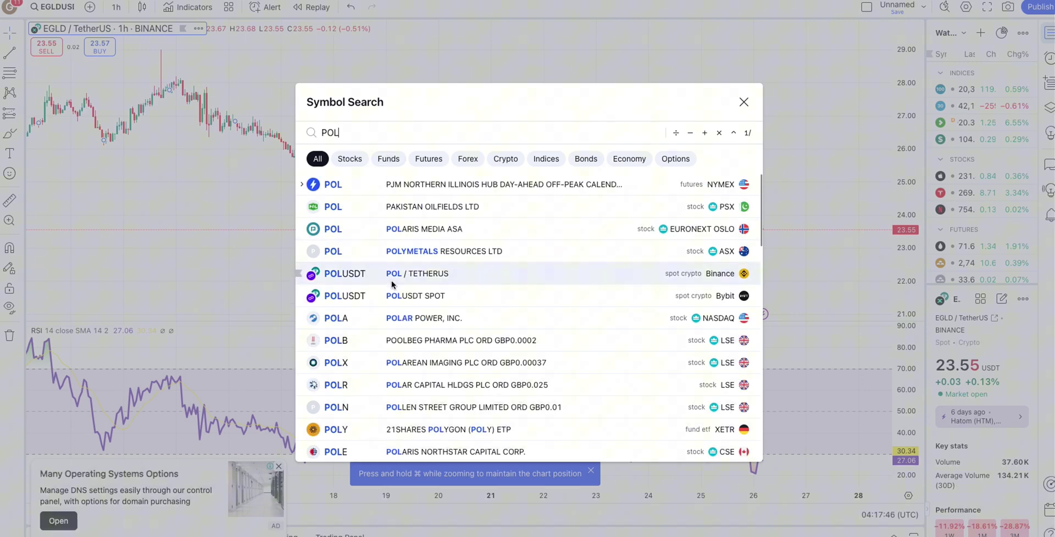
scroll(393, 281, "down", 5)
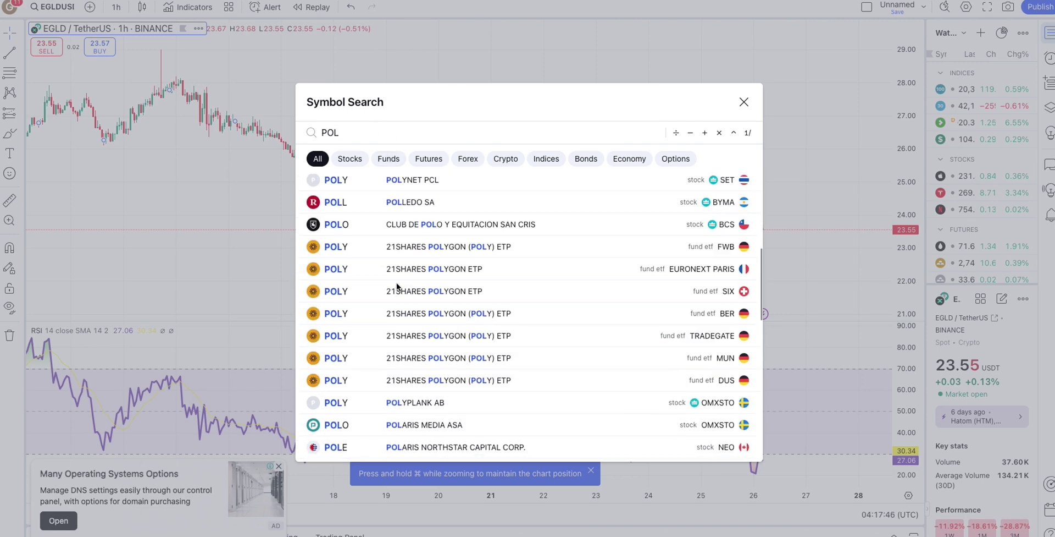
scroll(396, 280, "up", 5)
left_click(403, 264)
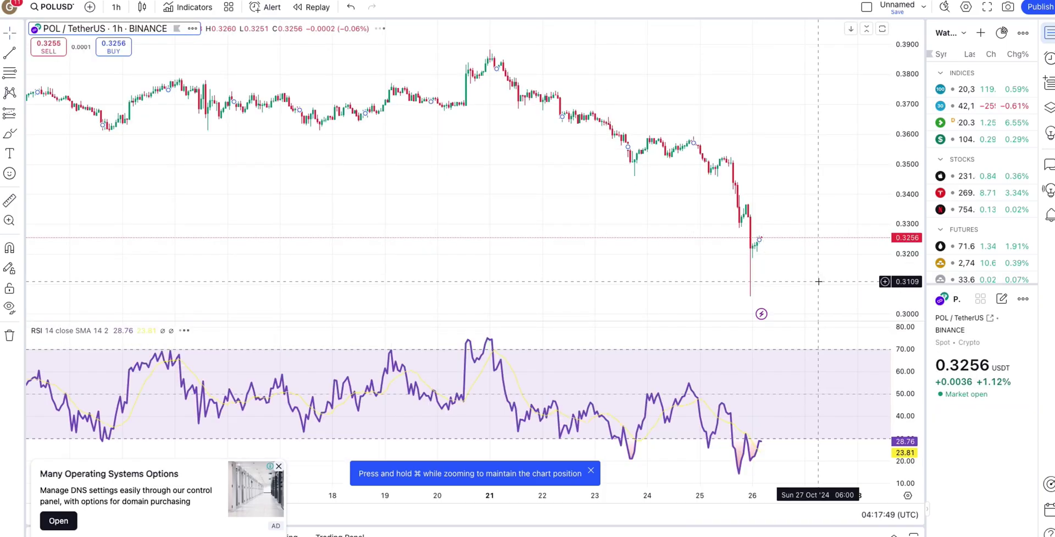
- Change the POL chart interval to 1 day
left_click(116, 7)
scroll(151, 296, "down", 5)
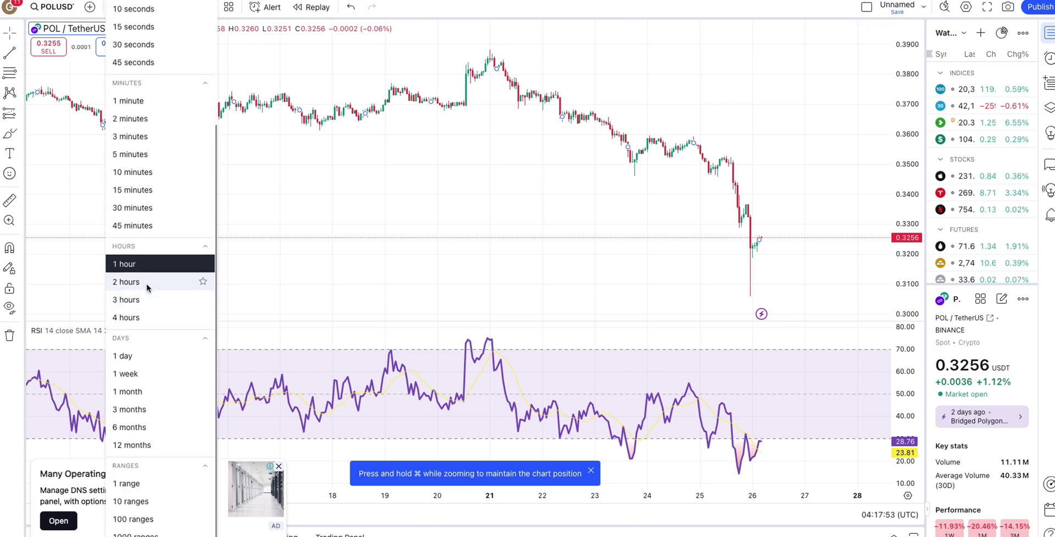
left_click(140, 356)
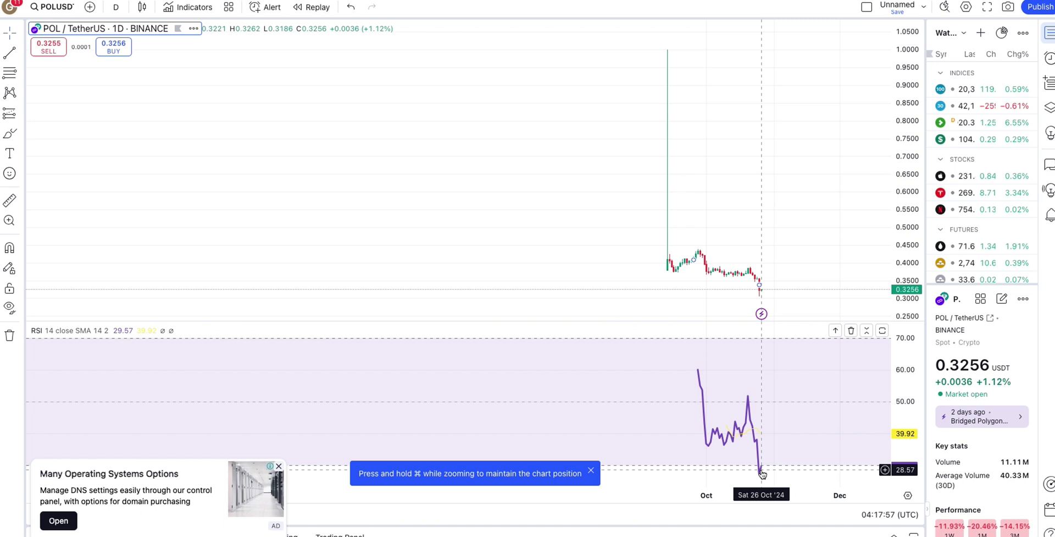
scroll(761, 473, "up", 3)
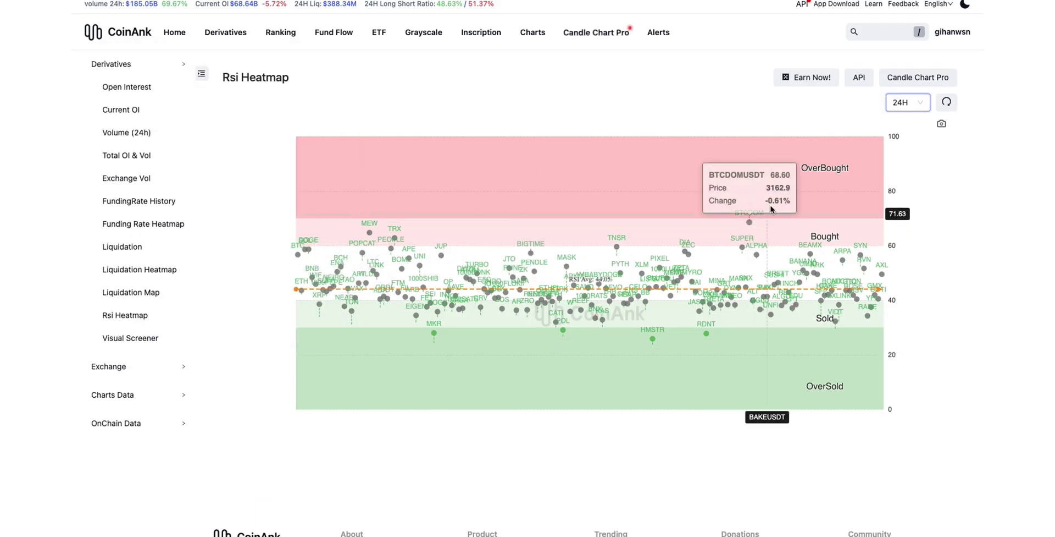
- Check the heatmap at 1H, then switch to 4H and read coins' RSI values (average 34.43)
left_click(912, 109)
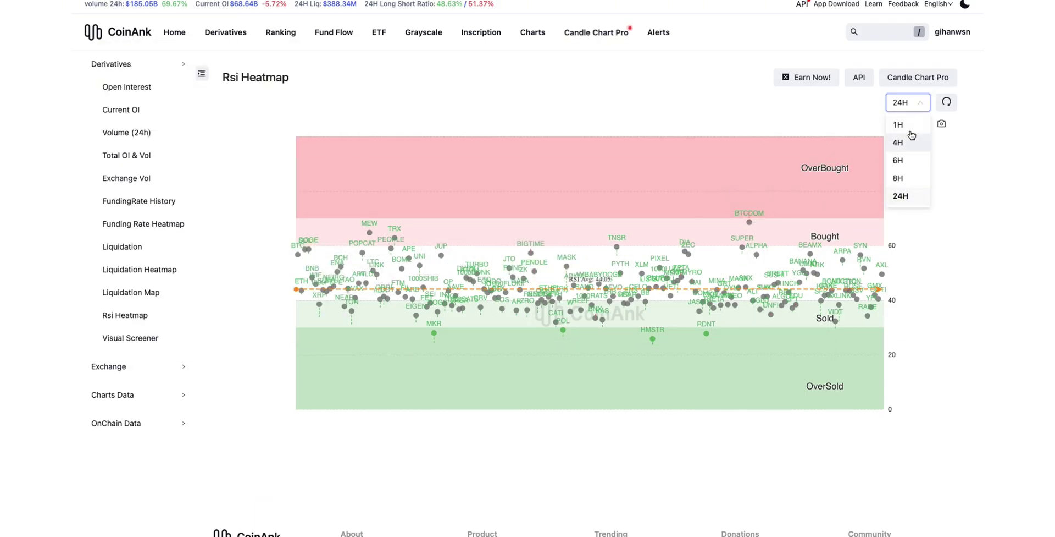
left_click(904, 122)
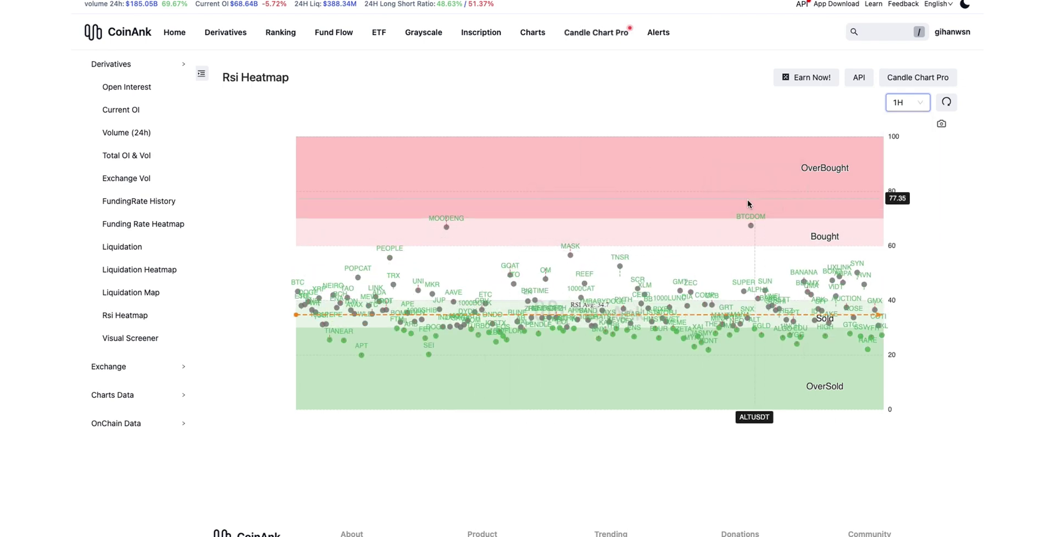
left_click(907, 104)
left_click(904, 143)
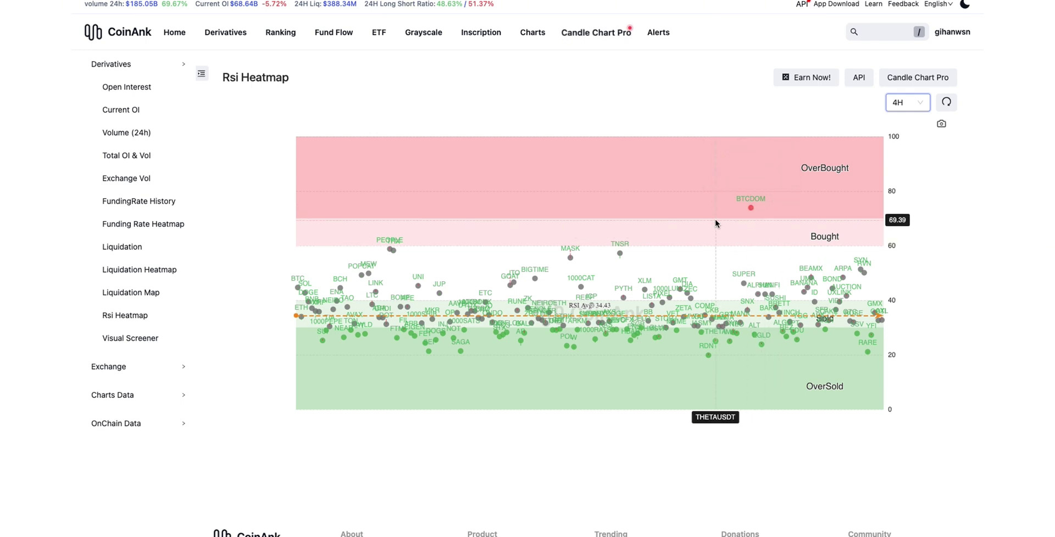
mouse_move(751, 209)
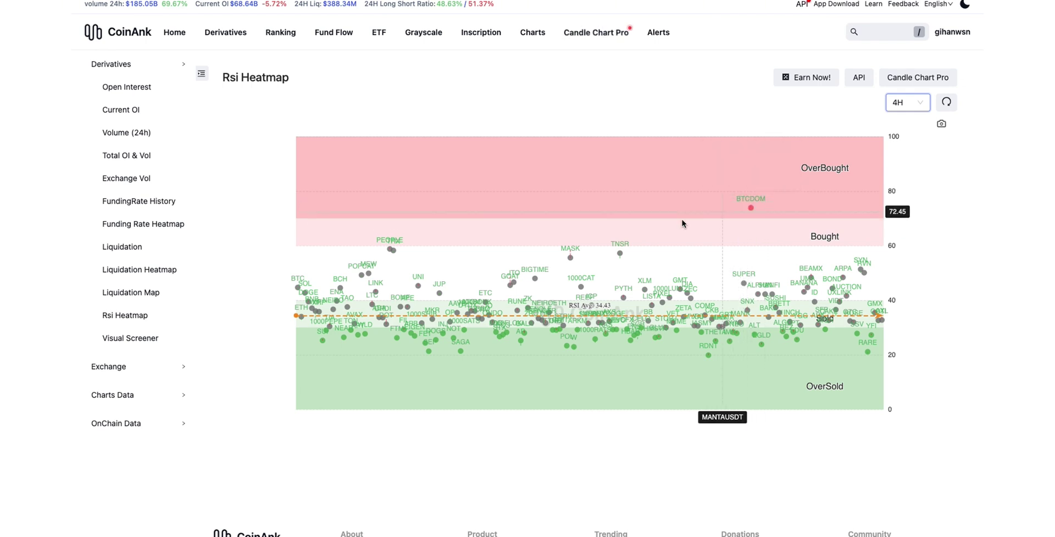
mouse_move(393, 237)
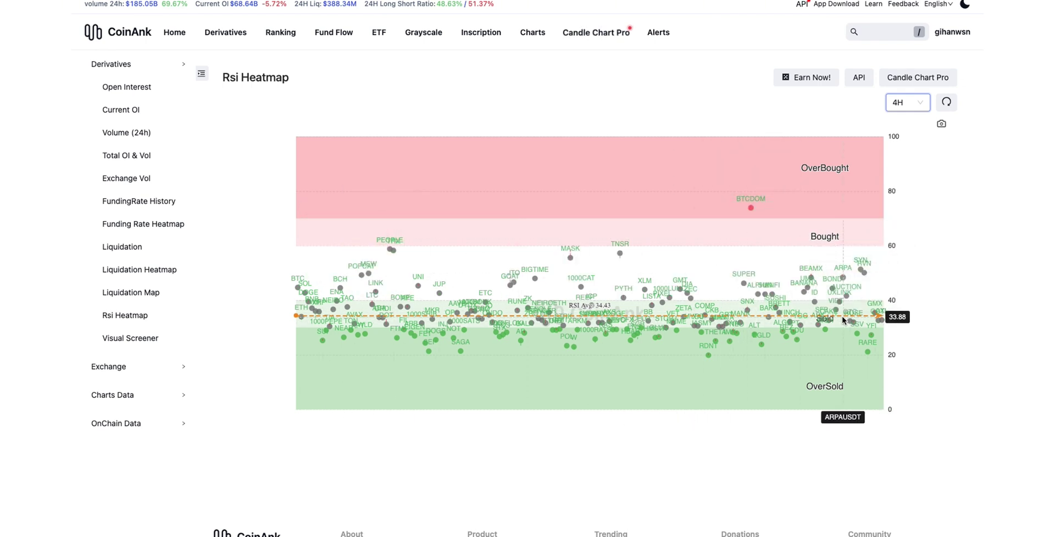
mouse_move(760, 322)
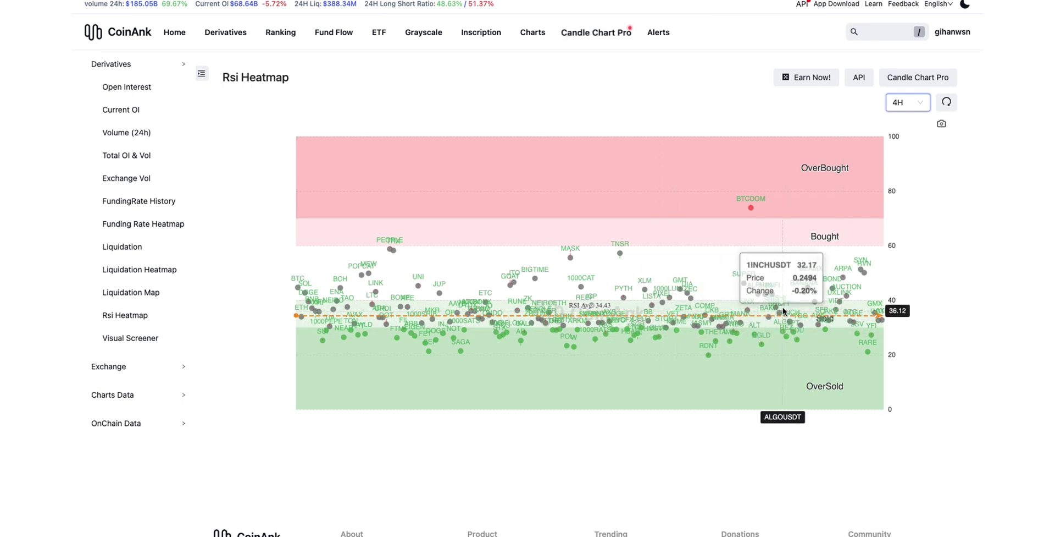
mouse_move(444, 352)
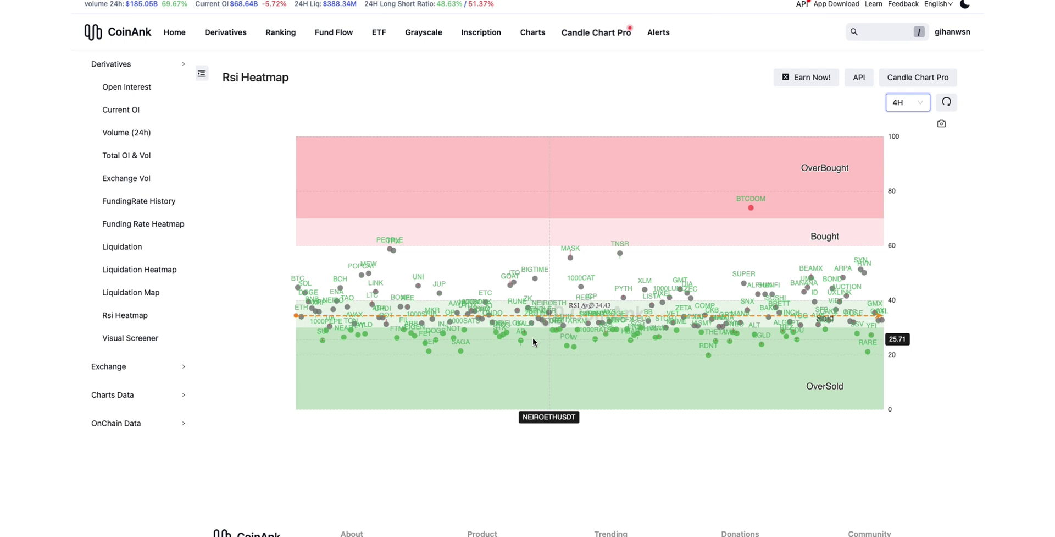
mouse_move(535, 337)
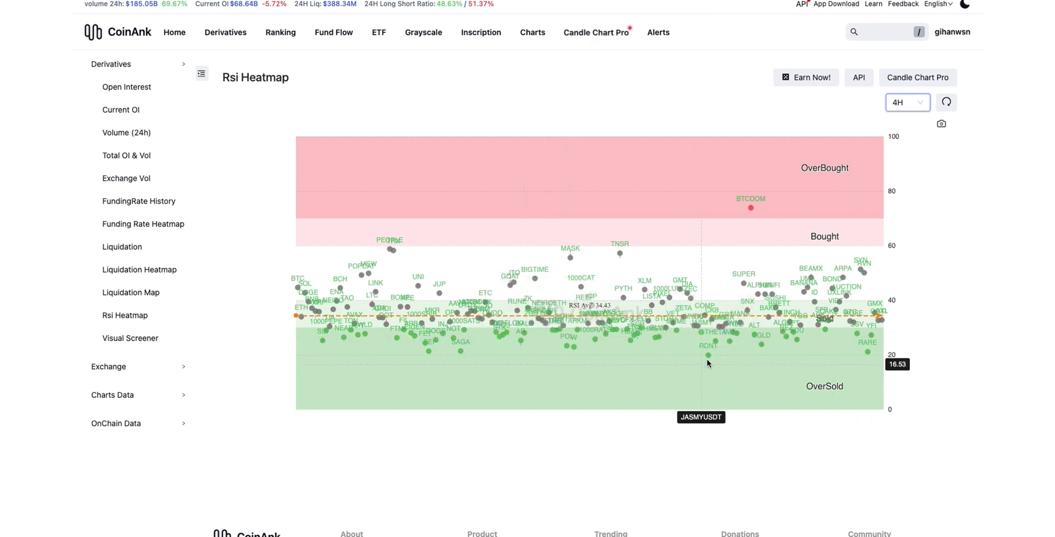
mouse_move(763, 348)
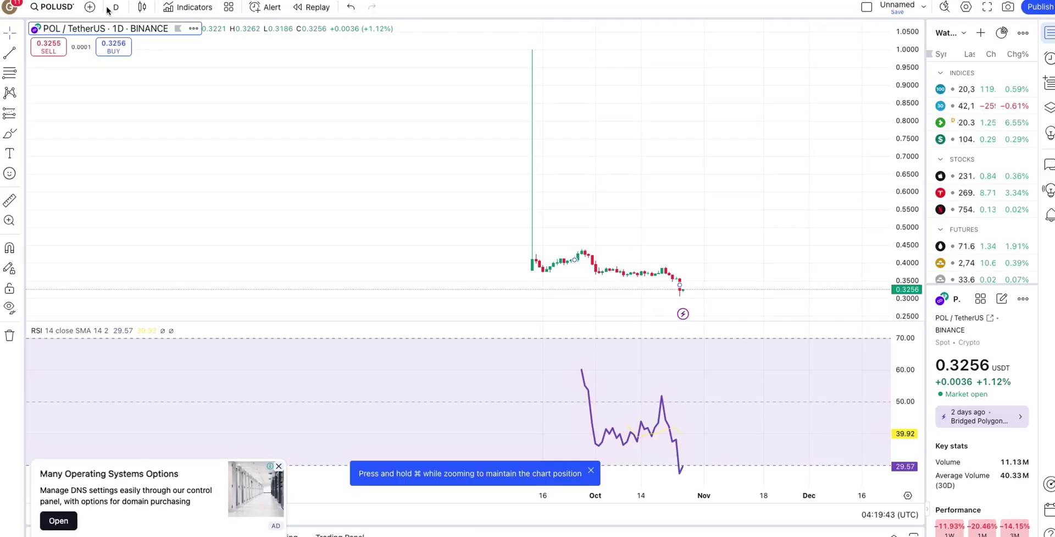
- Load the SEI / TetherUS (SEIUSDT) chart from the symbol search
left_click(52, 6)
type("SEI")
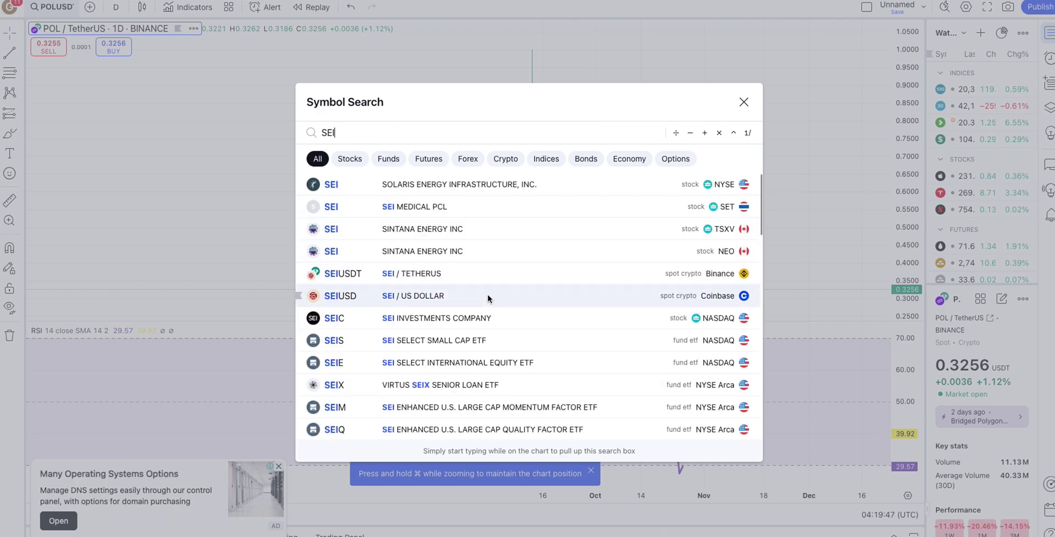
left_click(490, 272)
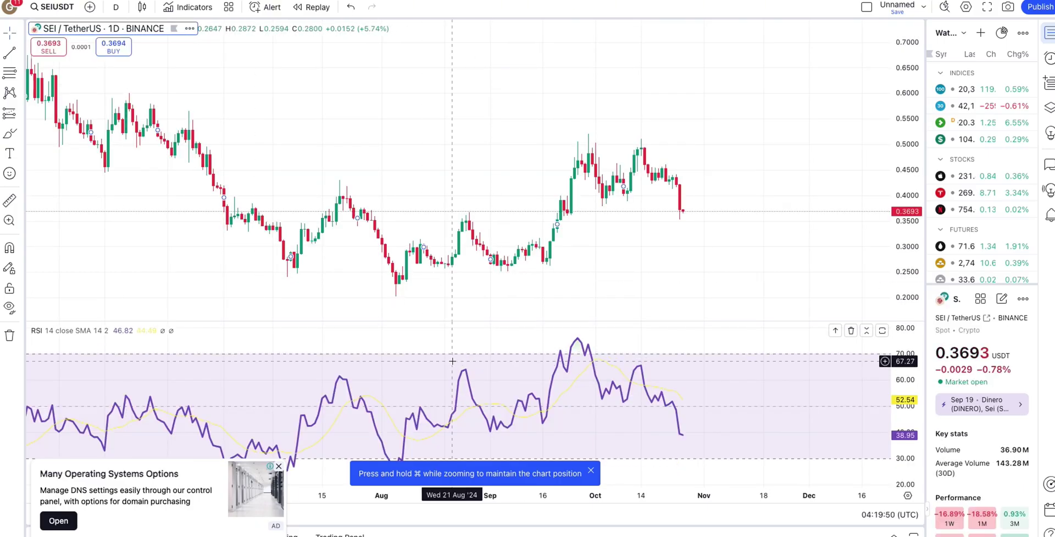
scroll(707, 215, "down", 5)
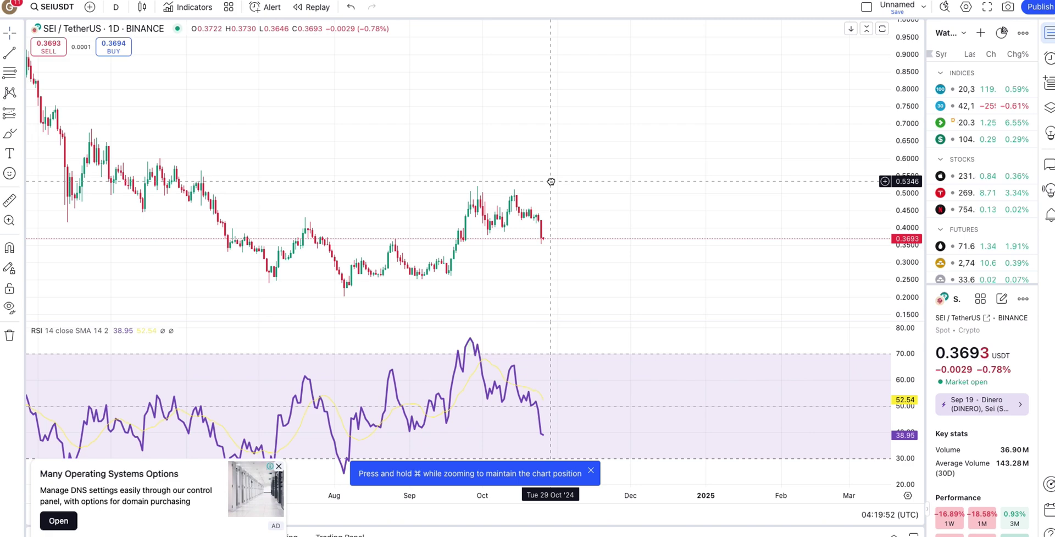
- Switch to 1-hour candles and enlarge the RSI pane, showing RSI at 20.39
left_click(112, 10)
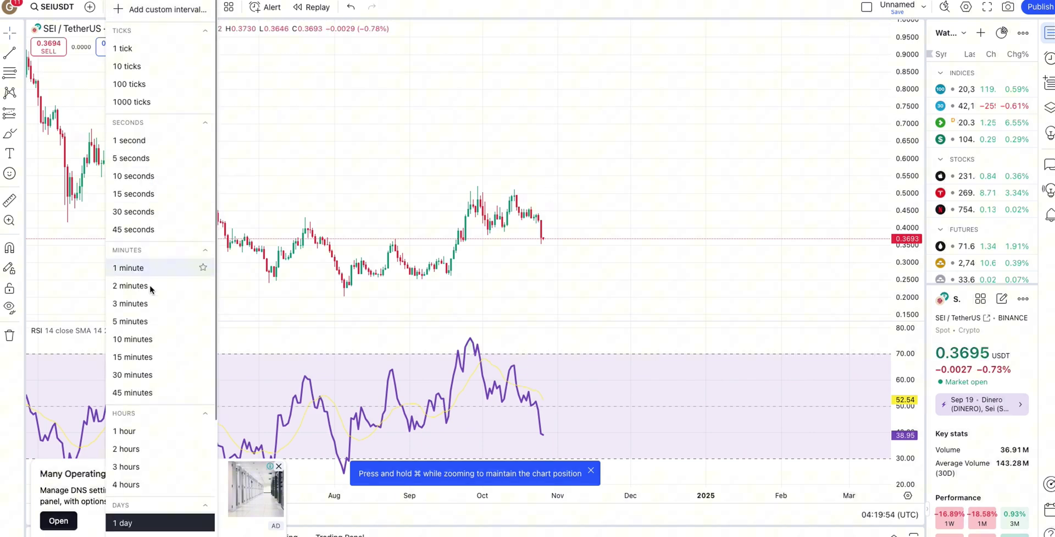
left_click(141, 430)
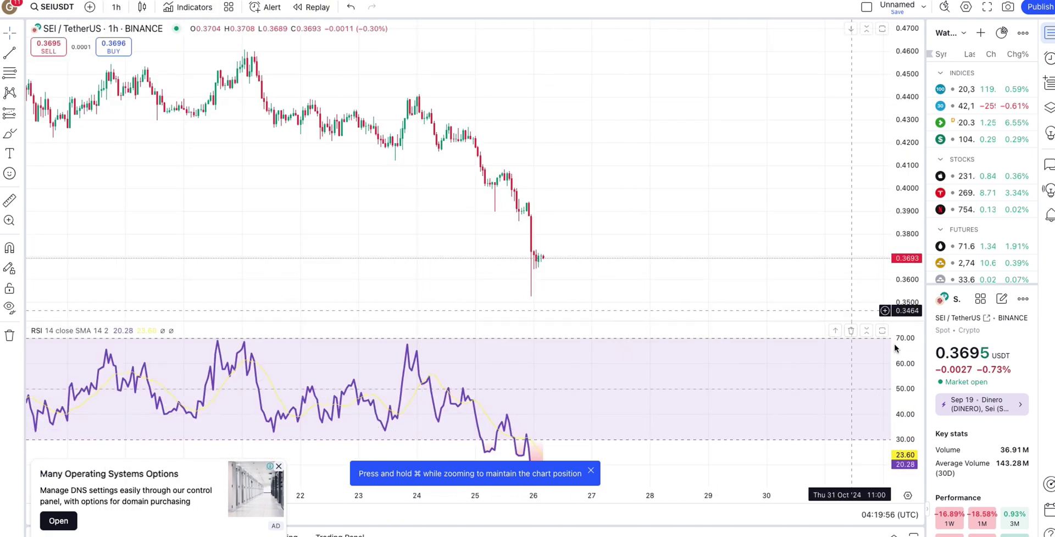
scroll(901, 358, "down", 2)
left_click_drag(659, 332, 632, 291)
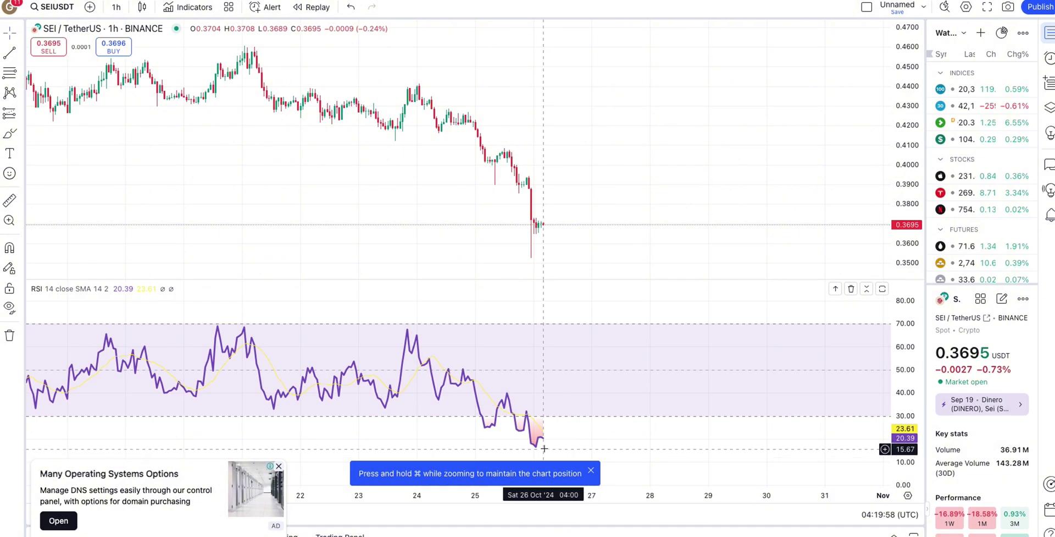
scroll(545, 447, "down", 10)
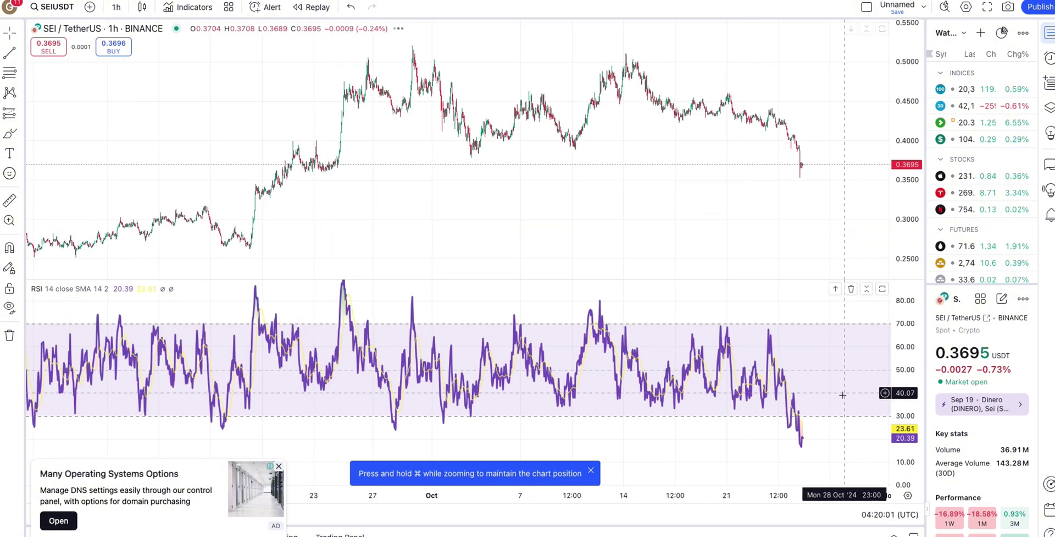
scroll(819, 442, "down", 3)
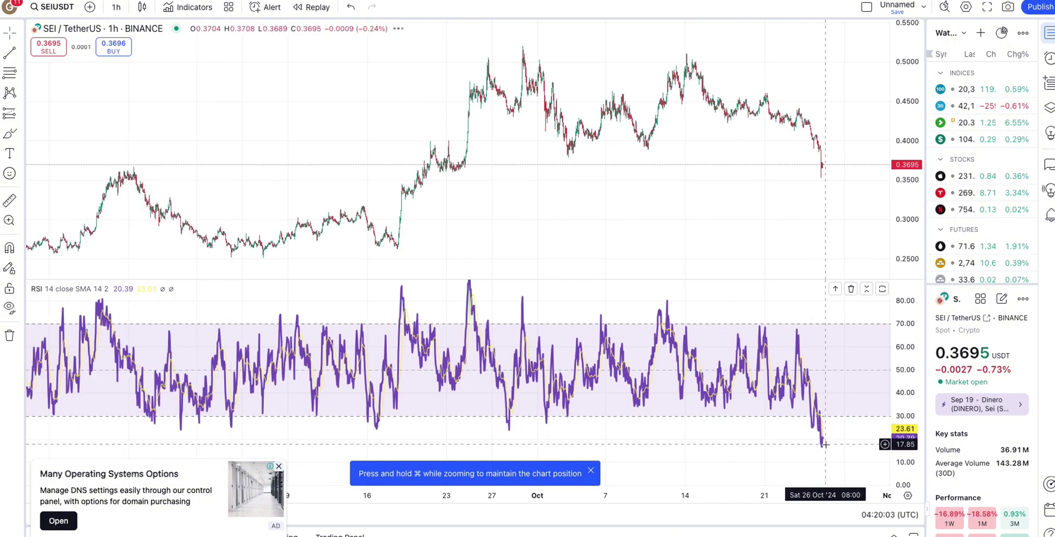
scroll(825, 443, "down", 5)
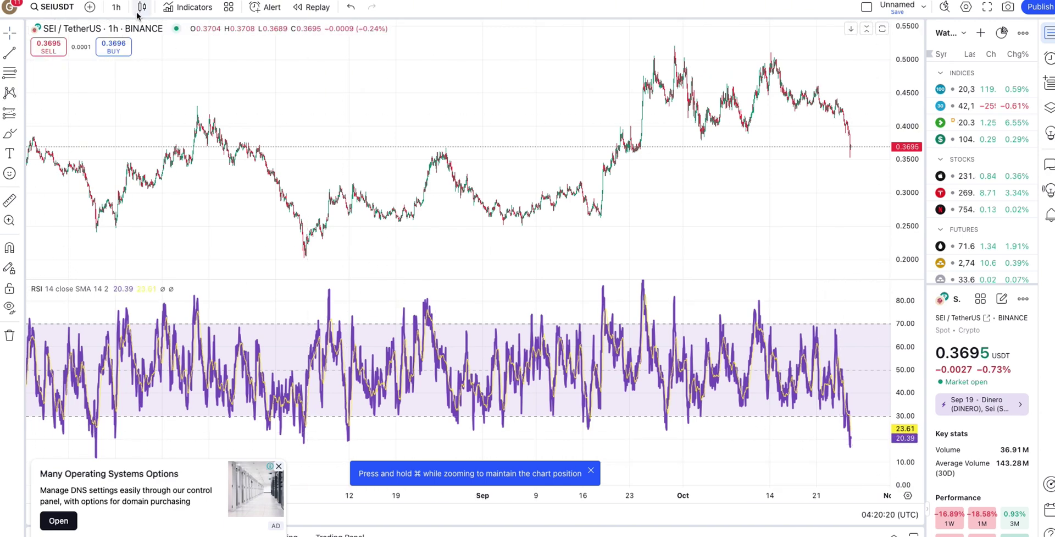
- Change the SEI chart from 1h to 4-hour candles and zoom through its history, RSI at 21.33
left_click(116, 7)
left_click(141, 484)
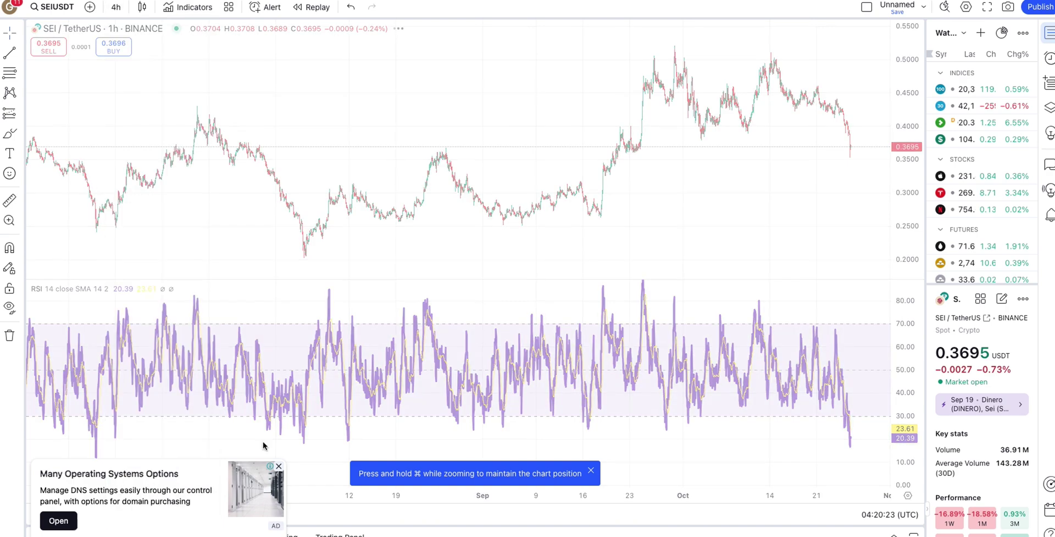
scroll(587, 296, "up", 5)
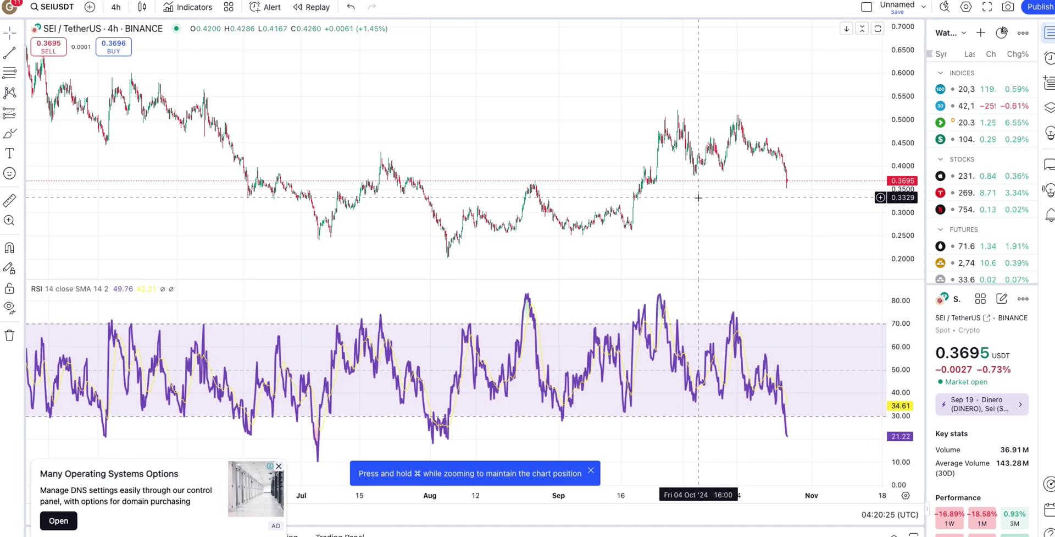
scroll(674, 184, "down", 3)
scroll(675, 183, "down", 3)
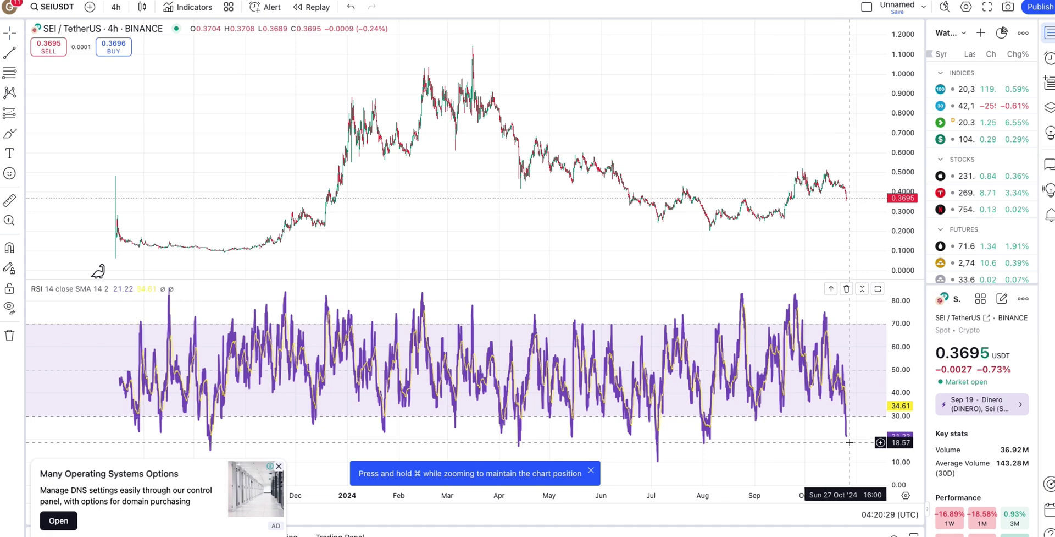
scroll(849, 442, "up", 5)
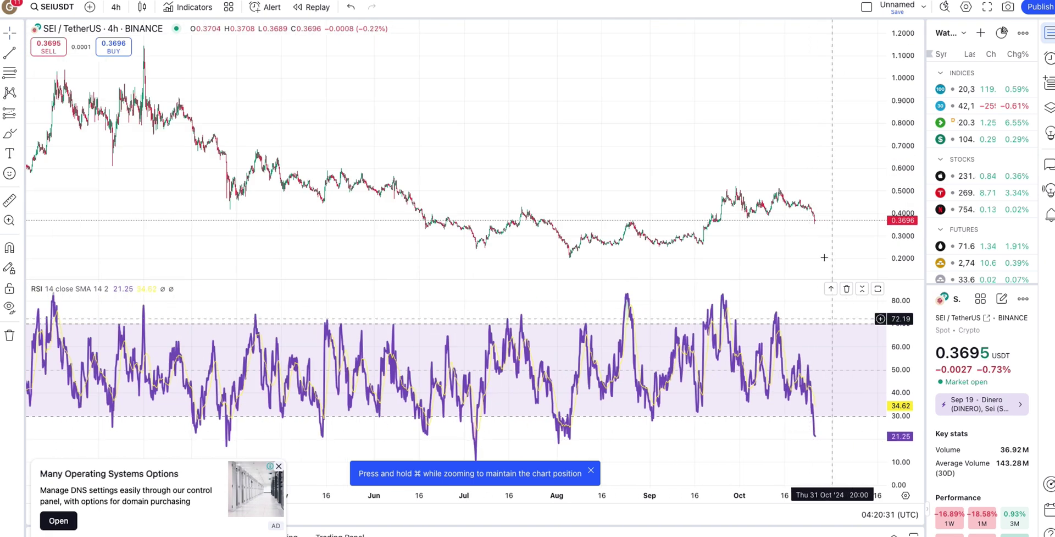
scroll(671, 189, "down", 3)
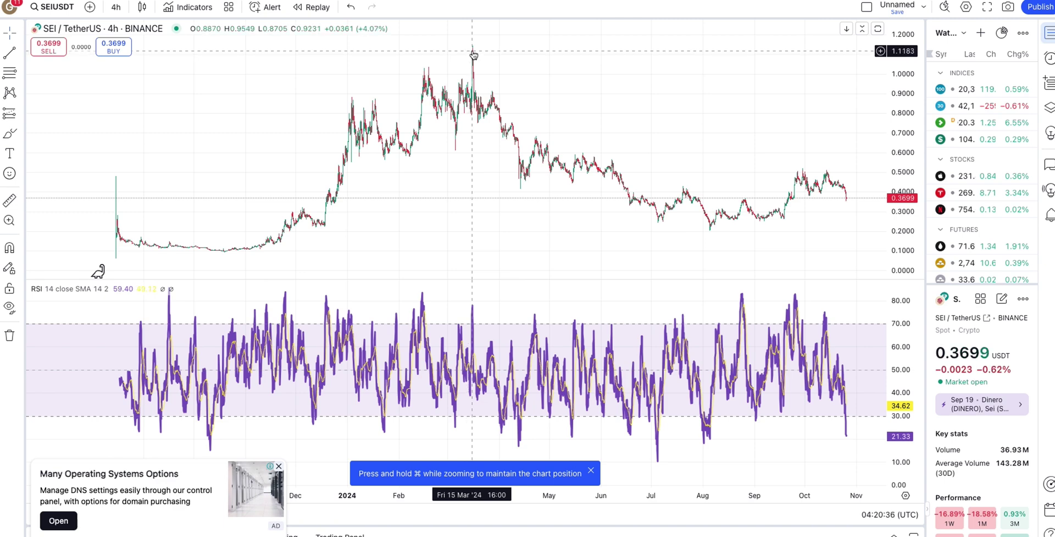
scroll(836, 142, "up", 2)
scroll(836, 142, "up", 3)
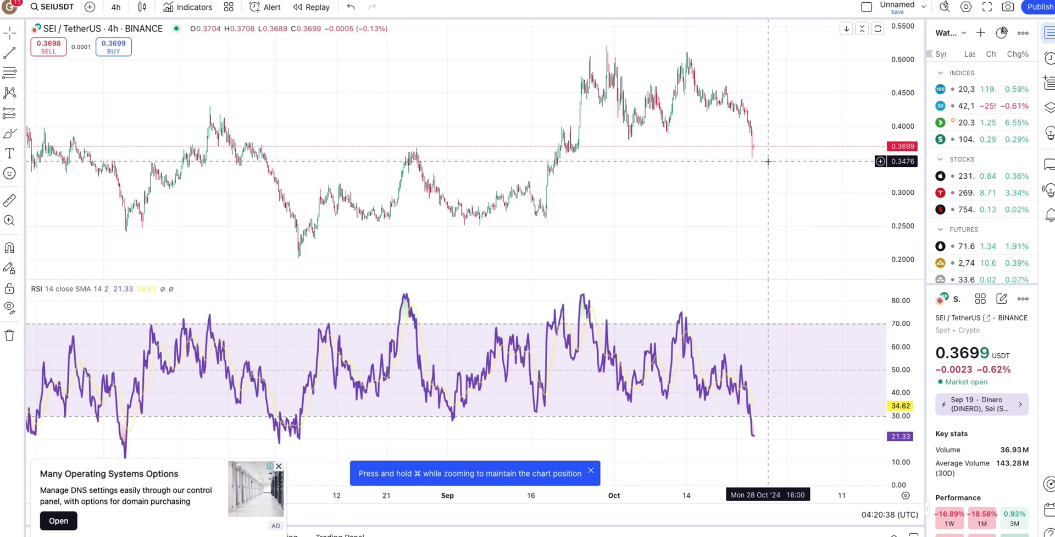